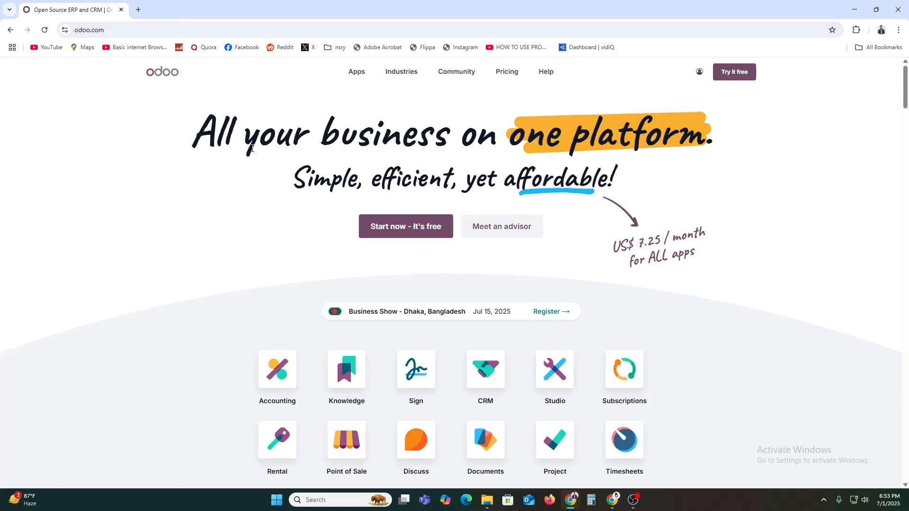
# Step: Visit the My account page from the account menu, then display the full Apps catalogue
pyautogui.click(699, 71)
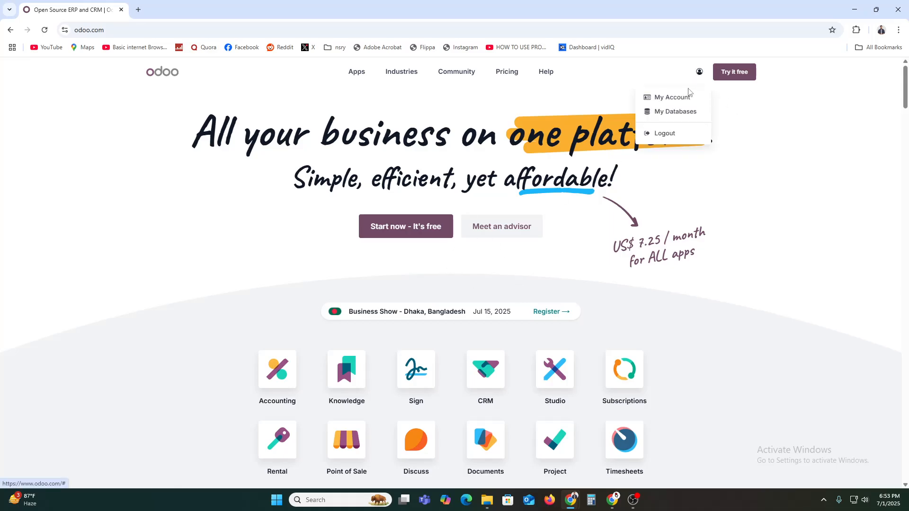
pyautogui.click(690, 95)
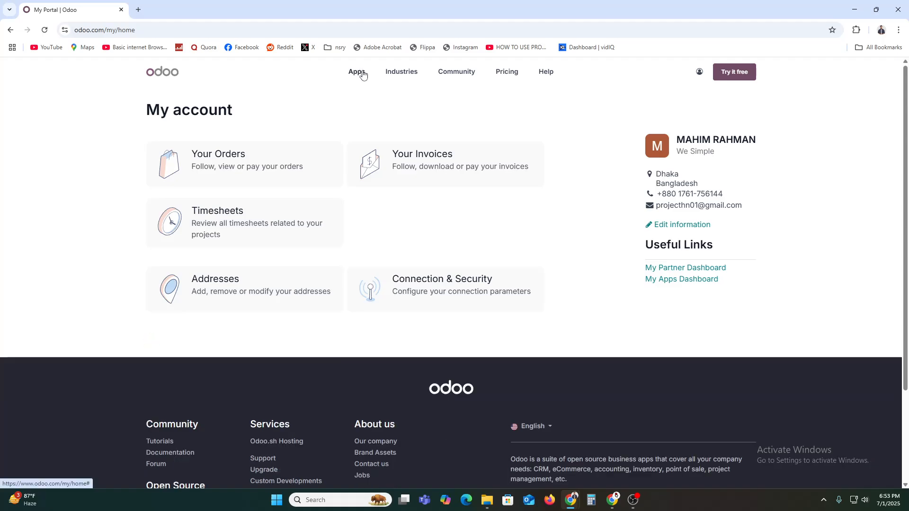
pyautogui.click(363, 75)
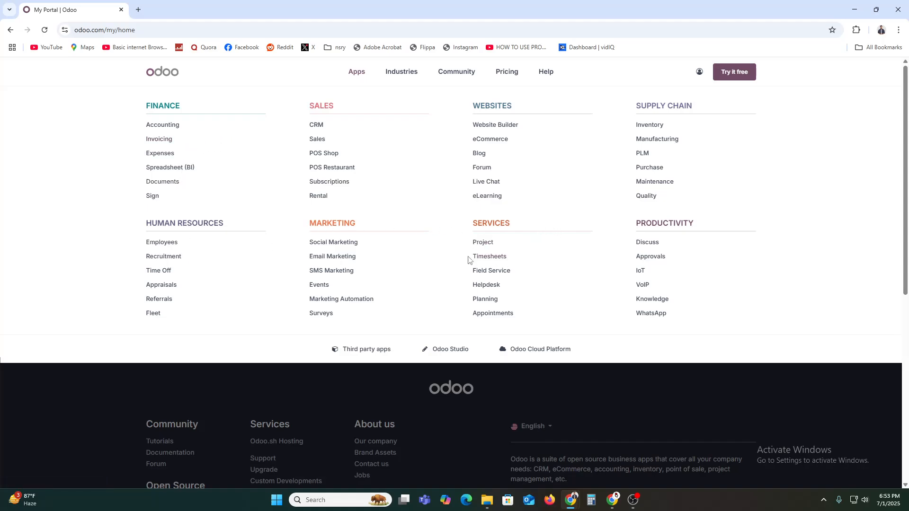
# Step: Open the CRM product page and start the free CRM trial sign-up
pyautogui.click(318, 126)
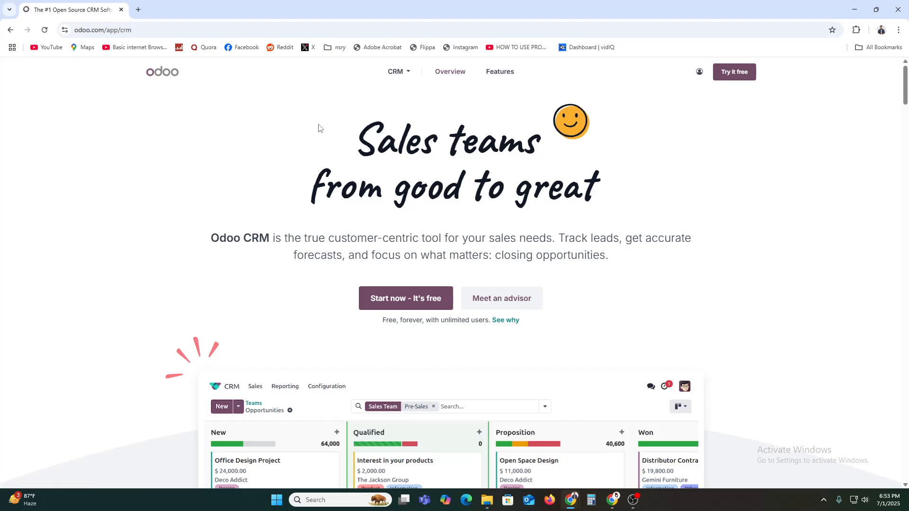
pyautogui.scroll(-1, 325, 138)
pyautogui.scroll(-1, 324, 139)
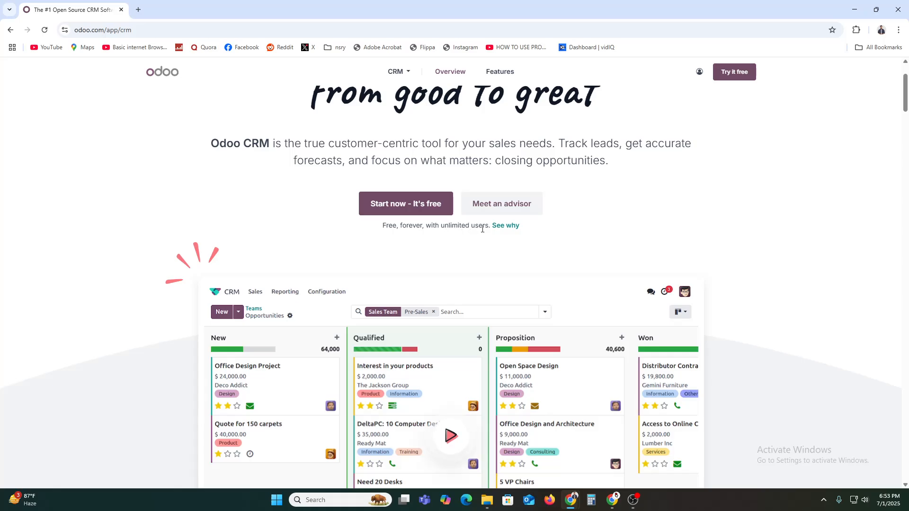
pyautogui.click(405, 213)
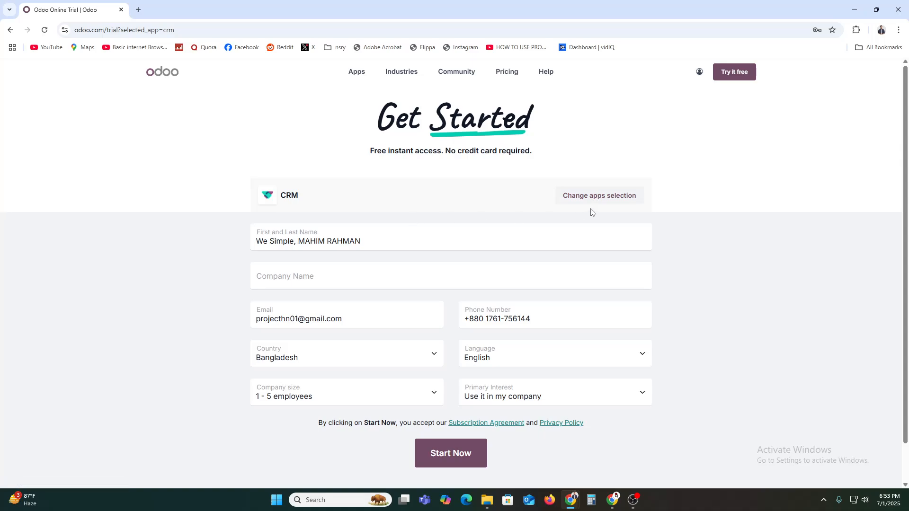
# Step: Enter 'WE Are Digital' as the company name and submit the trial form
pyautogui.click(346, 266)
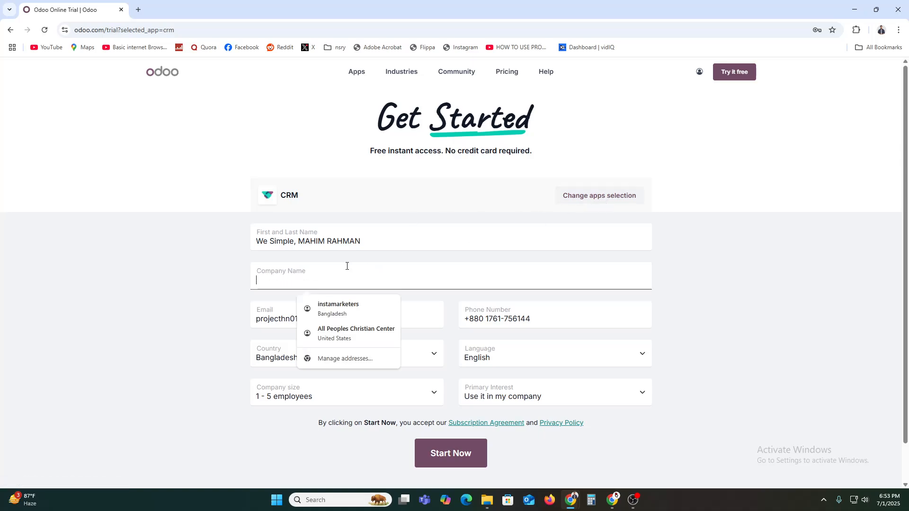
pyautogui.write('W')
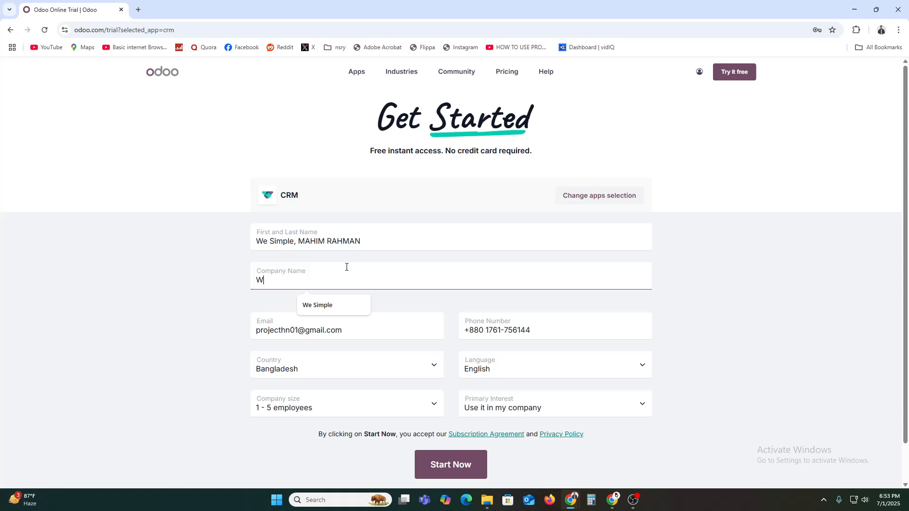
pyautogui.write('E Are ')
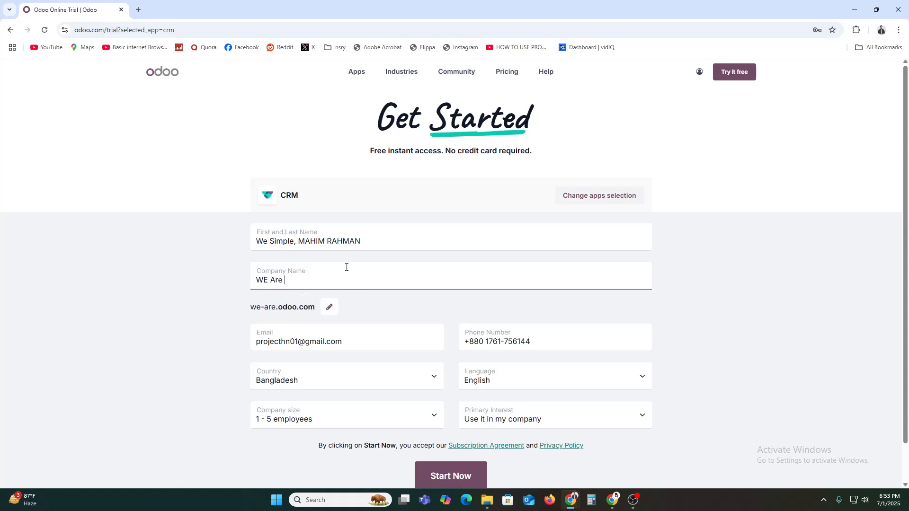
pyautogui.write('Digital')
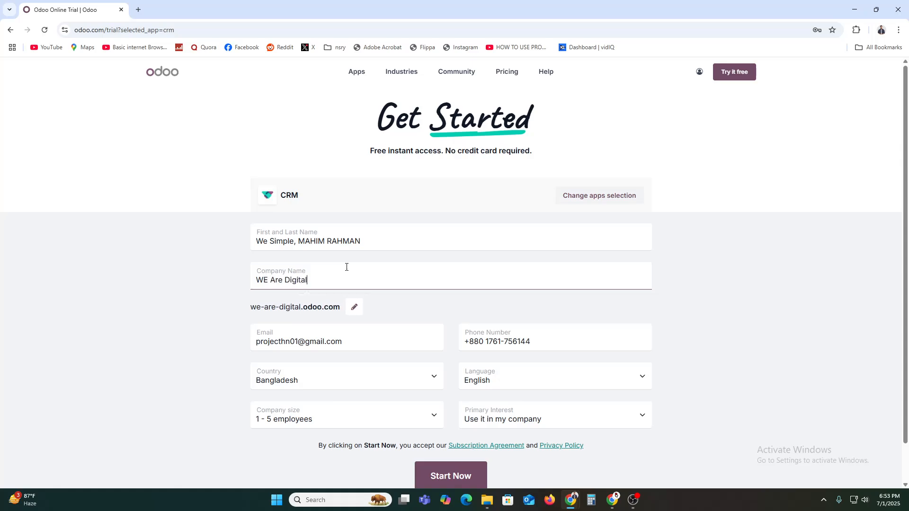
pyautogui.click(170, 349)
pyautogui.scroll(-1, 313, 384)
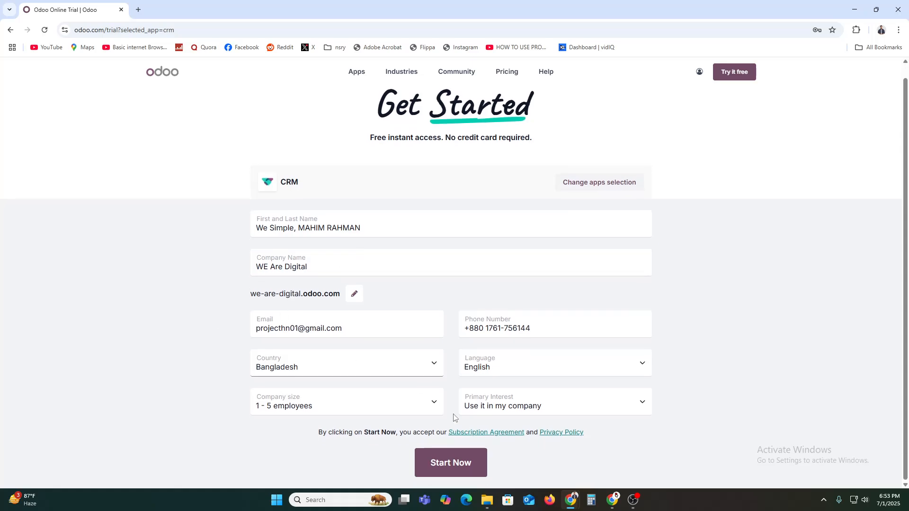
pyautogui.click(470, 468)
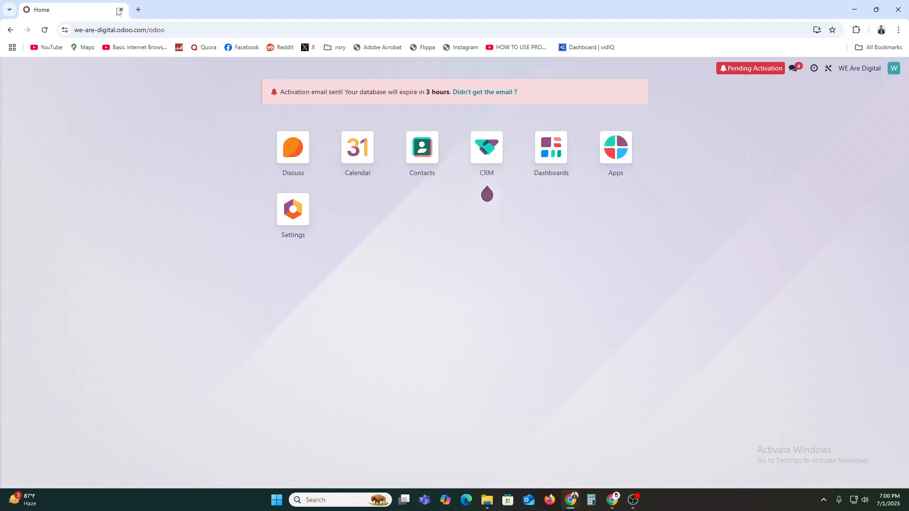
# Step: In Gmail, follow the activation link in the Odoo Online email to activate the database
pyautogui.click(138, 10)
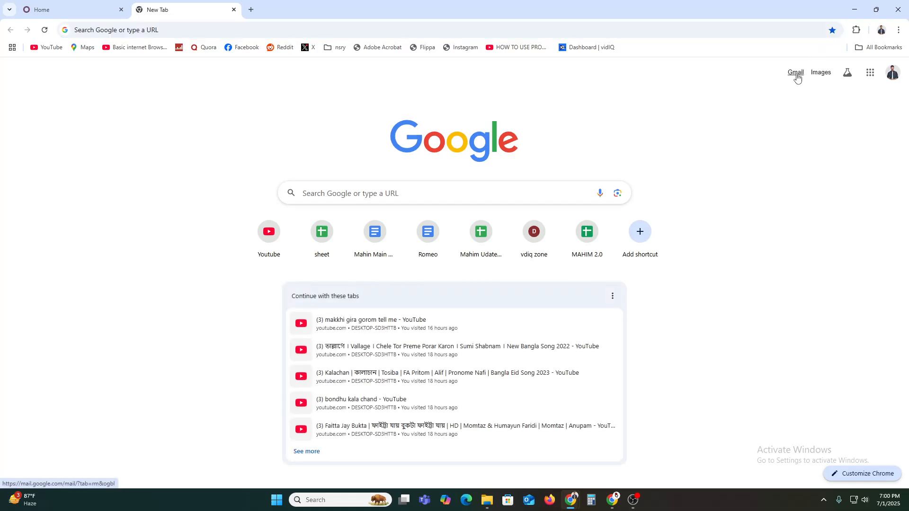
pyautogui.click(796, 75)
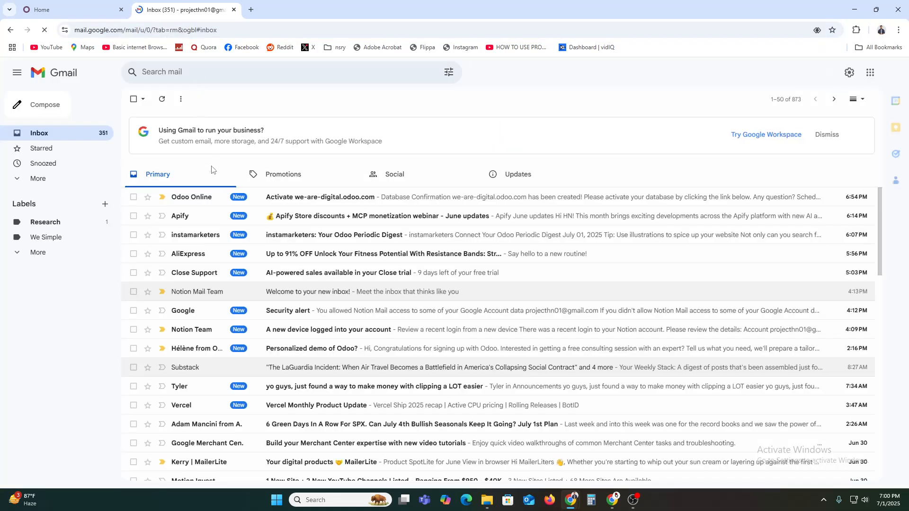
pyautogui.click(195, 199)
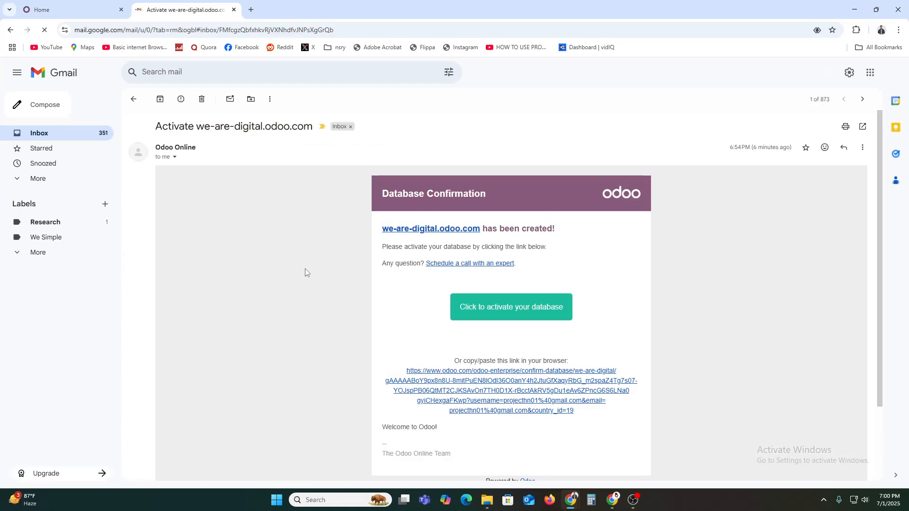
pyautogui.click(474, 307)
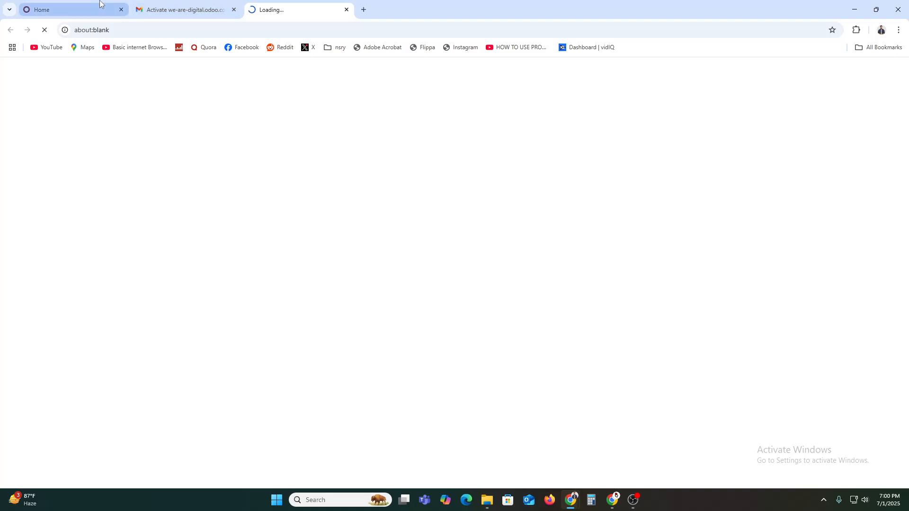
pyautogui.click(73, 10)
# Step: Skip inviting colleagues and continue to the we-are-digital.odoo.com home screen
pyautogui.click(303, 10)
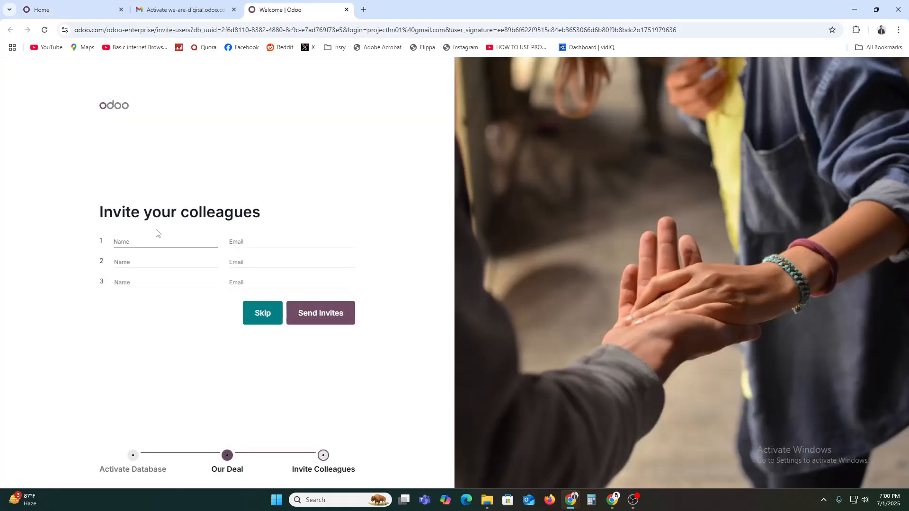
pyautogui.click(255, 318)
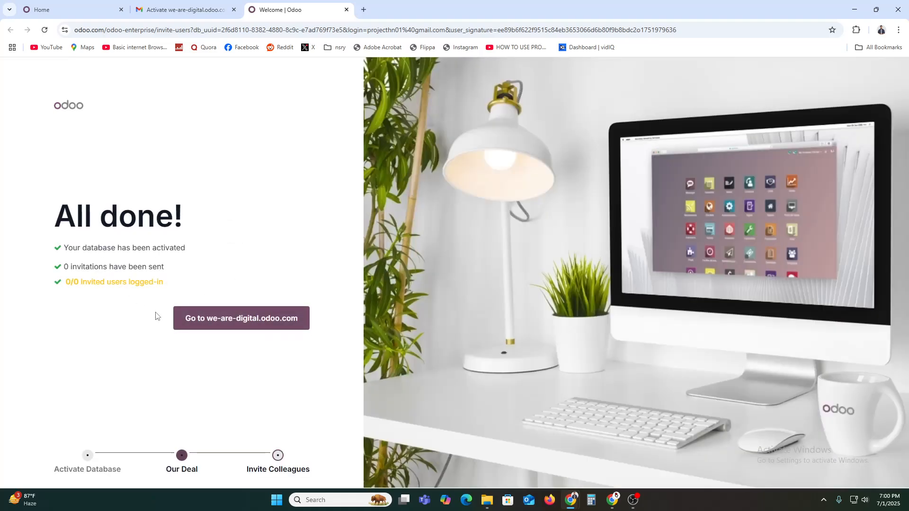
pyautogui.click(232, 328)
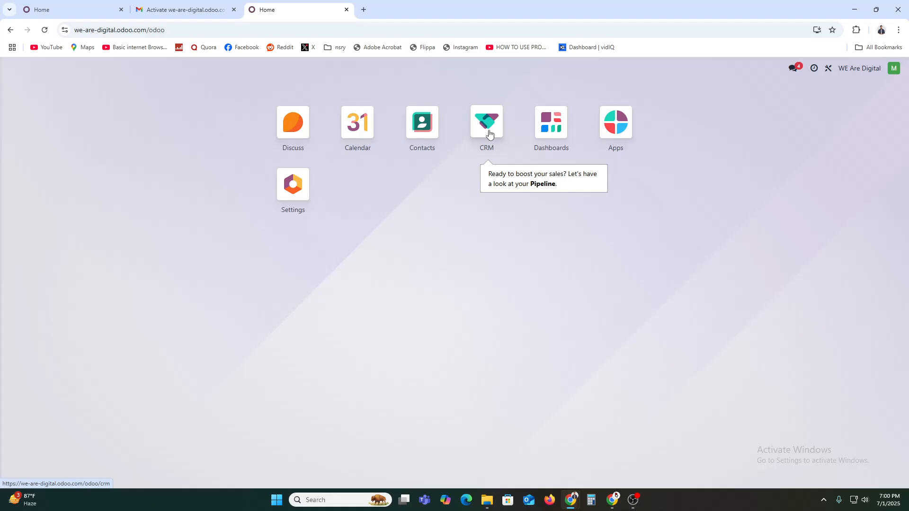
# Step: Open the CRM Pipeline and start a quick-create opportunity card under New
pyautogui.click(489, 135)
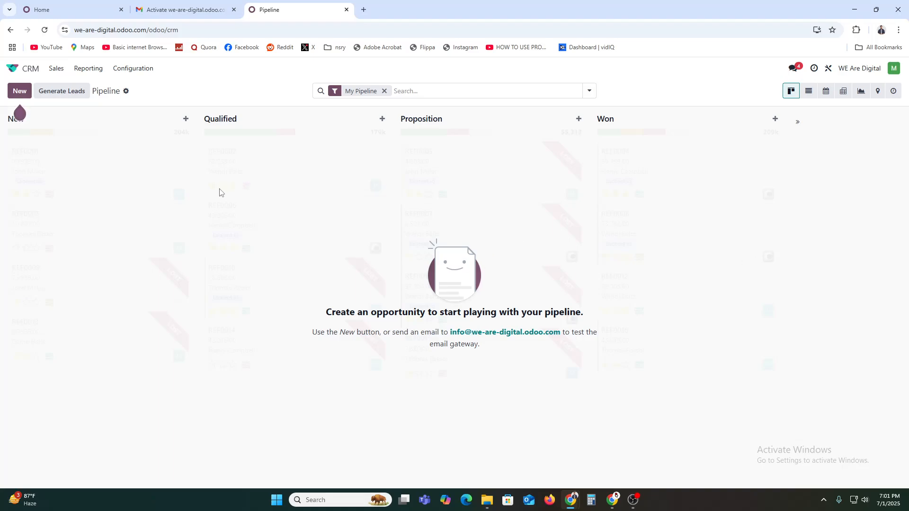
pyautogui.click(20, 90)
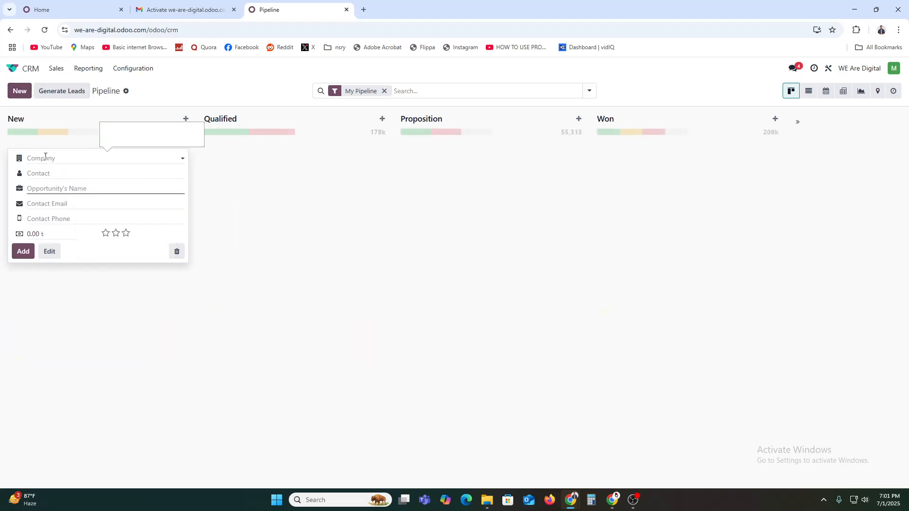
# Step: Try company suggestions such as instamarketers, then close the new contact form unsaved
pyautogui.click(45, 157)
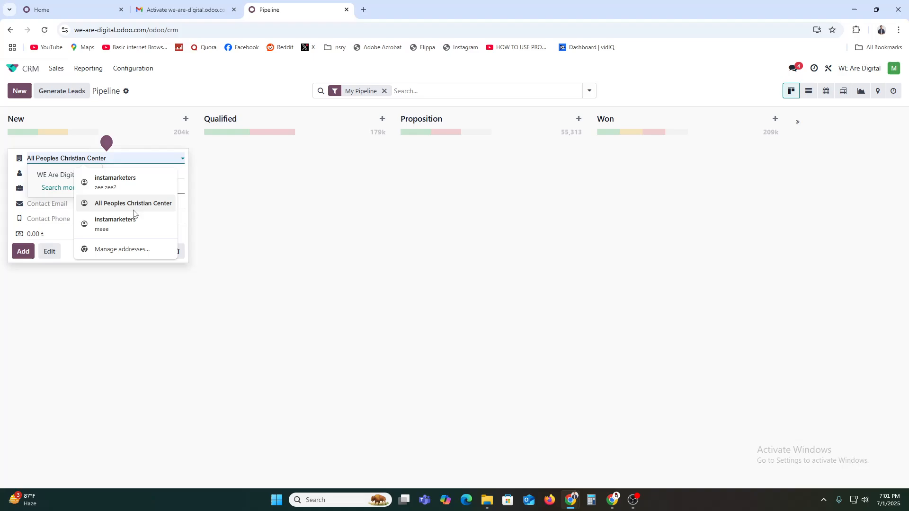
pyautogui.click(121, 188)
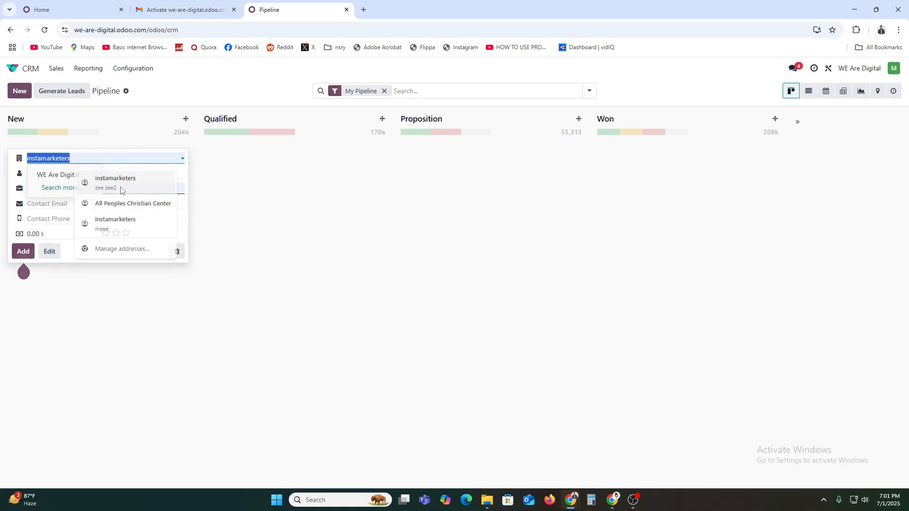
pyautogui.click(61, 215)
pyautogui.click(44, 158)
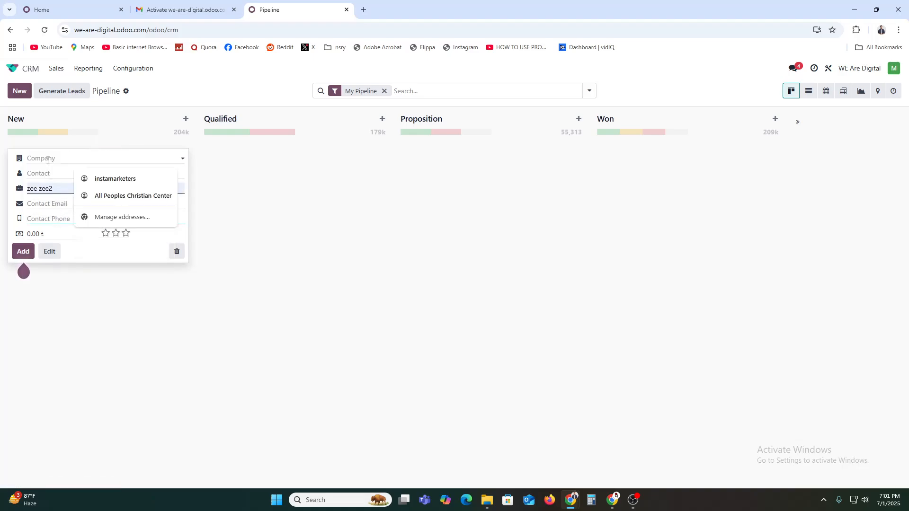
pyautogui.click(114, 182)
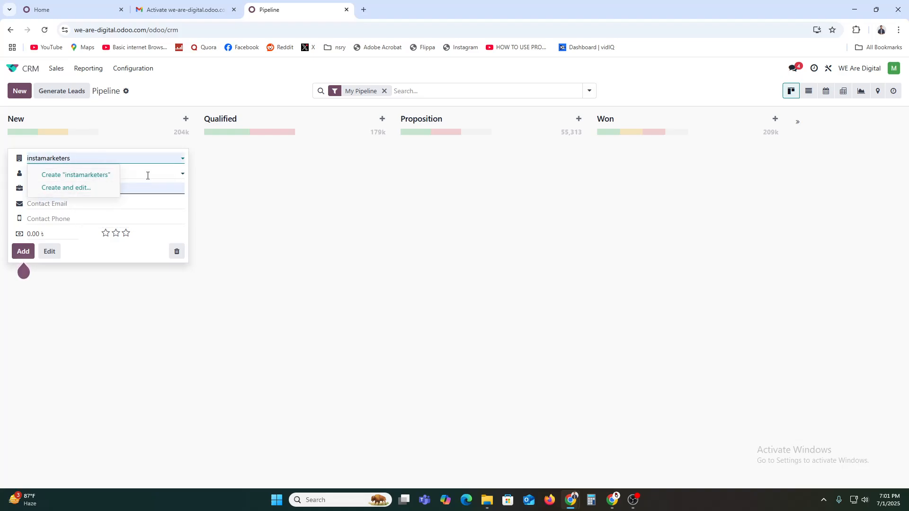
pyautogui.click(75, 172)
pyautogui.click(42, 158)
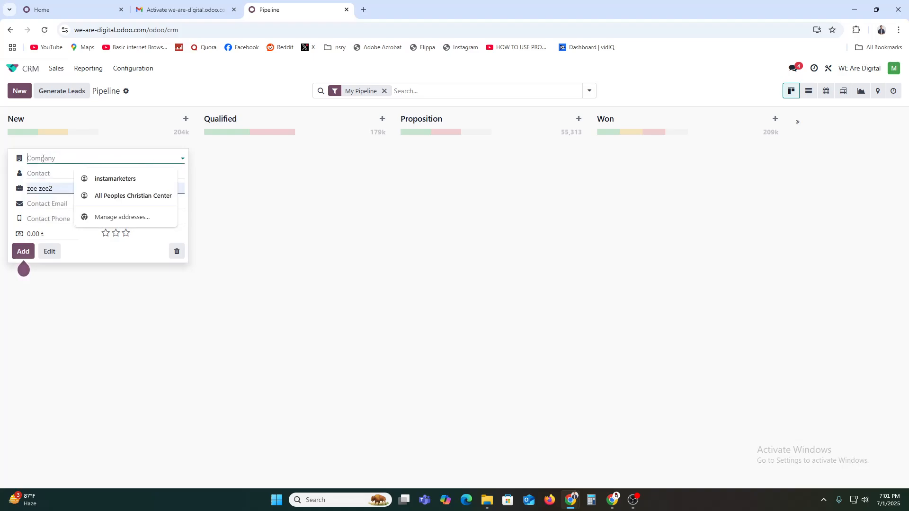
pyautogui.click(110, 180)
pyautogui.click(70, 178)
pyautogui.click(43, 174)
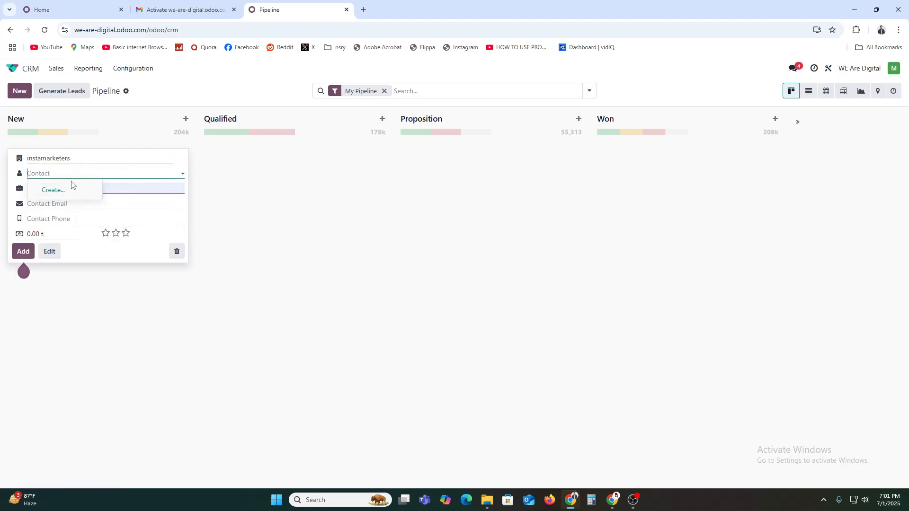
pyautogui.click(115, 189)
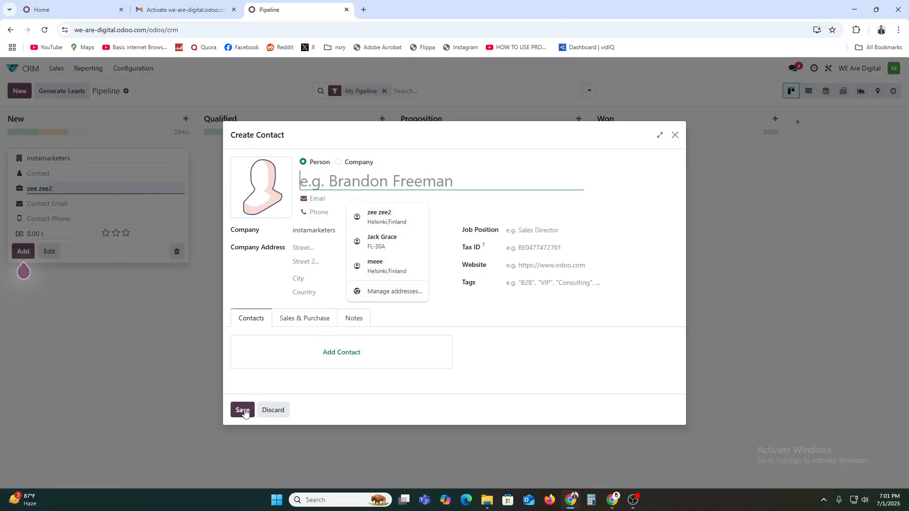
pyautogui.click(675, 135)
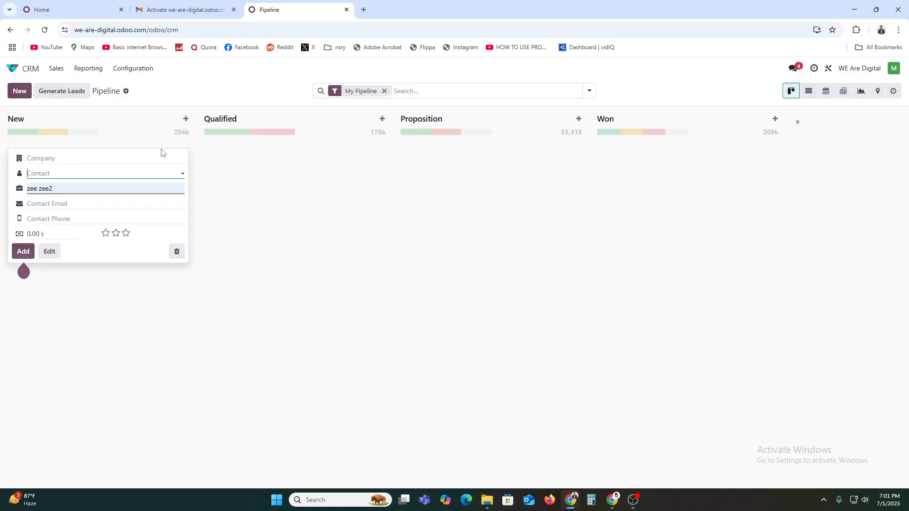
# Step: Create THE ZIFFA as the company and create the contact from the typed phone number
pyautogui.click(56, 160)
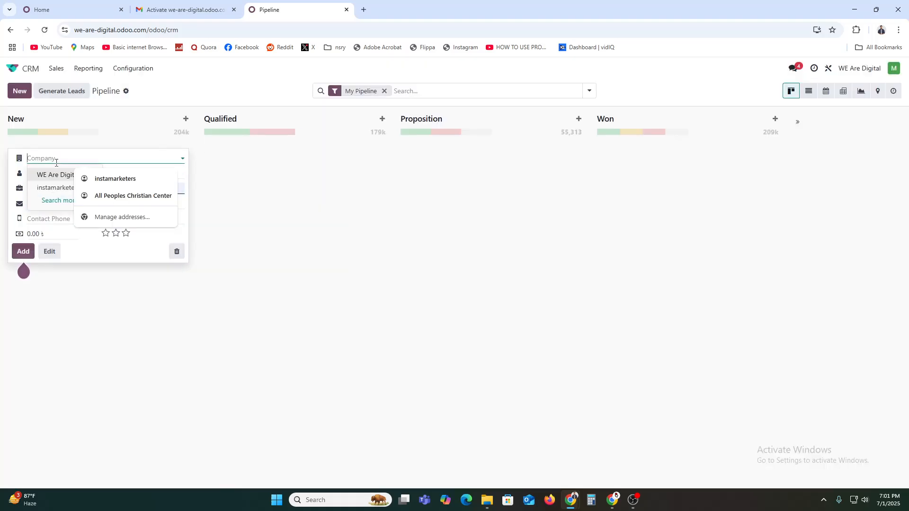
pyautogui.write('THE ZIFFA')
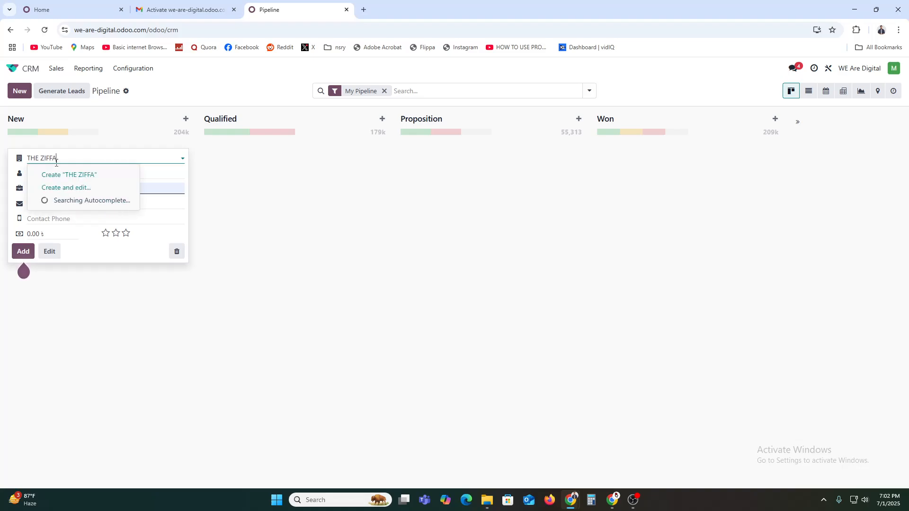
pyautogui.click(66, 175)
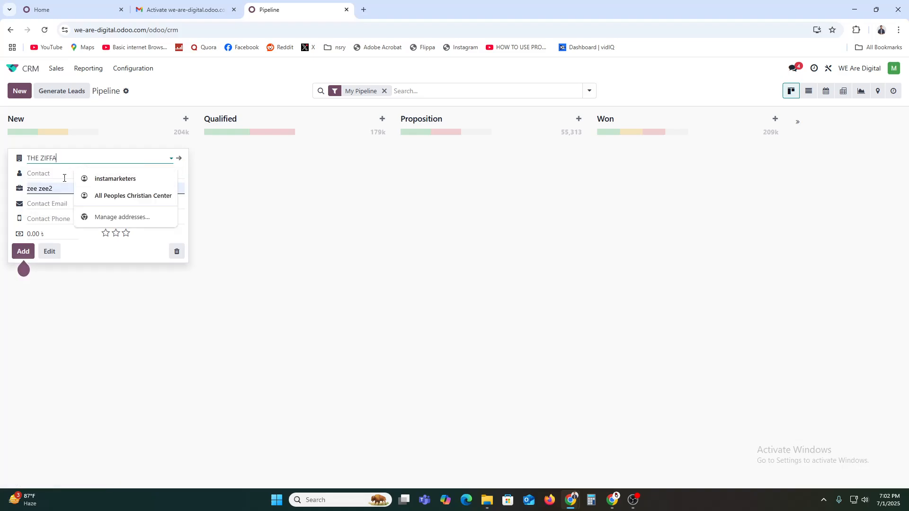
pyautogui.click(33, 176)
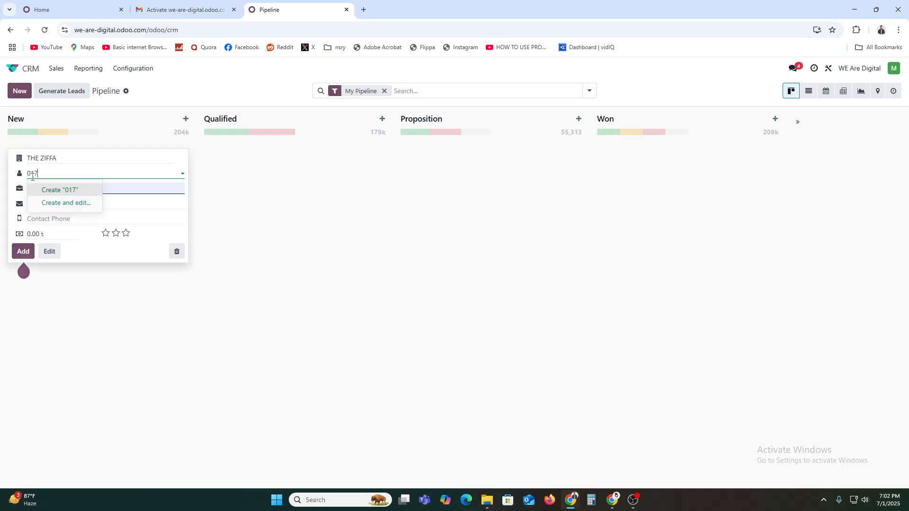
pyautogui.click(31, 190)
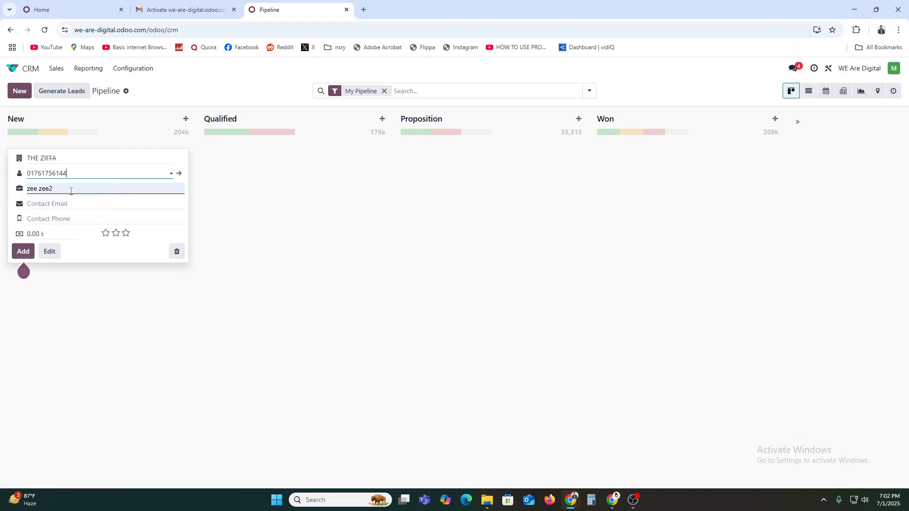
# Step: Replace the old opportunity name with 'Sales CAP'
pyautogui.click(54, 188)
pyautogui.hotkey('ctrl', 'shift', 'Left')
pyautogui.hotkey('ctrl', 'shift', 'Left')
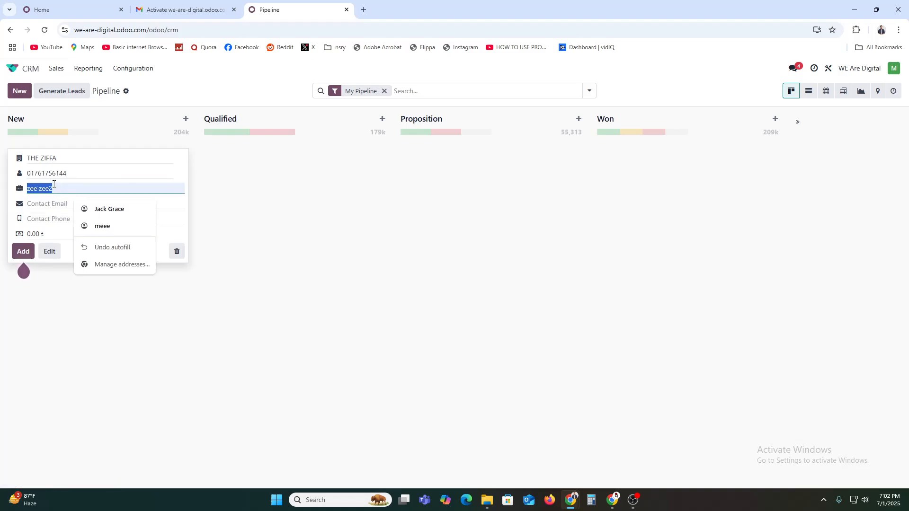
pyautogui.press('BackSpace')
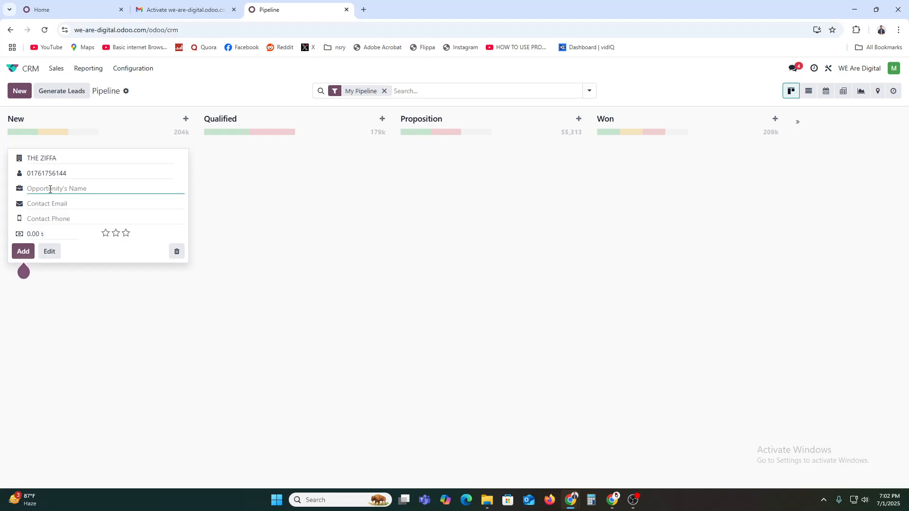
pyautogui.write('Sales CAP')
# Step: Enter the company's contact email and 250.00 expected revenue, then add the opportunity
pyautogui.click(56, 203)
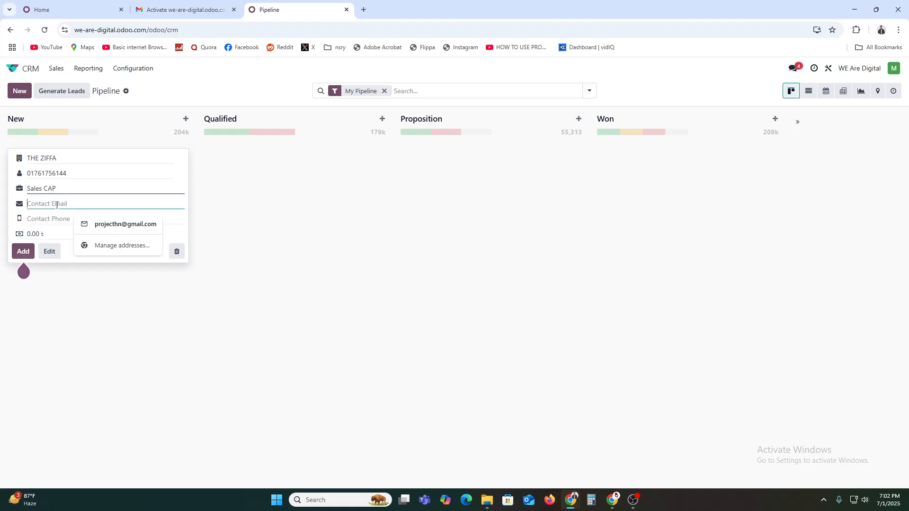
pyautogui.write('theziffa')
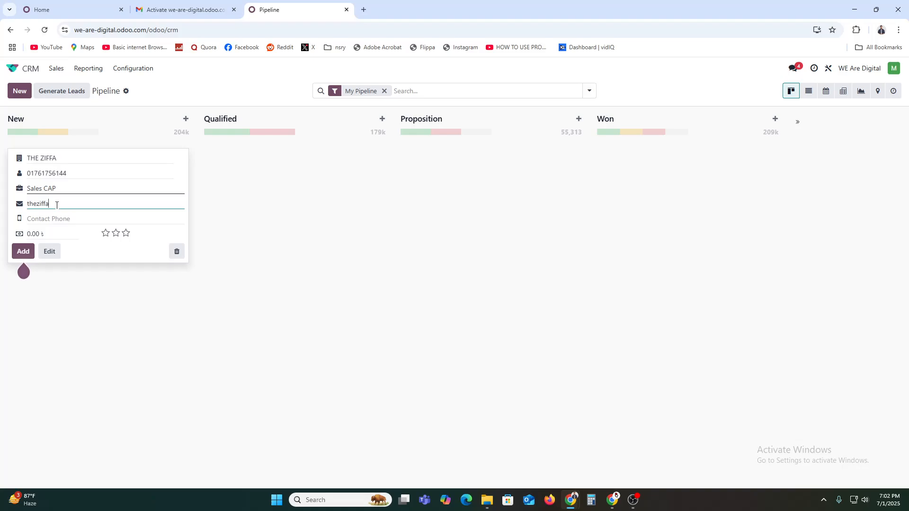
pyautogui.press('BackSpace')
pyautogui.press('BackSpace')
pyautogui.press('BackSpace')
pyautogui.press('BackSpace')
pyautogui.press('BackSpace')
pyautogui.press('BackSpace')
pyautogui.press('BackSpace')
pyautogui.press('BackSpace')
pyautogui.click(60, 219)
pyautogui.click(30, 234)
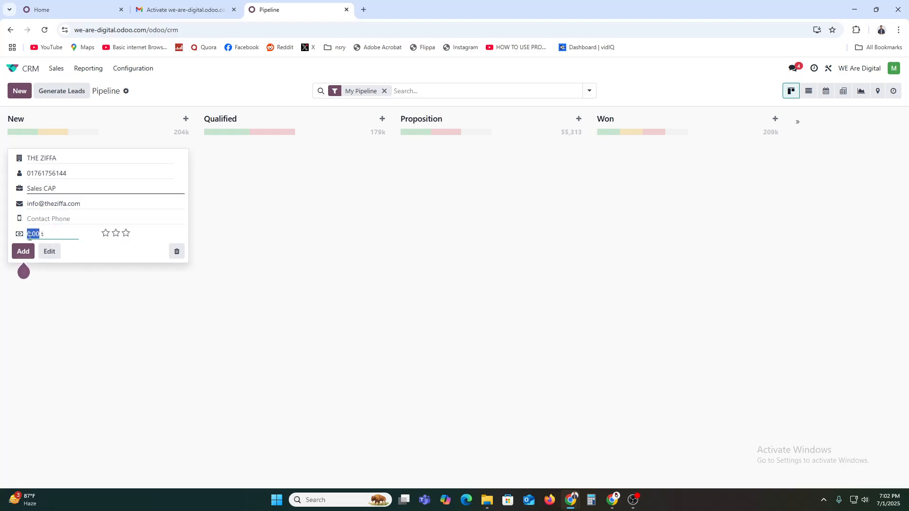
pyautogui.write('350')
pyautogui.click(18, 254)
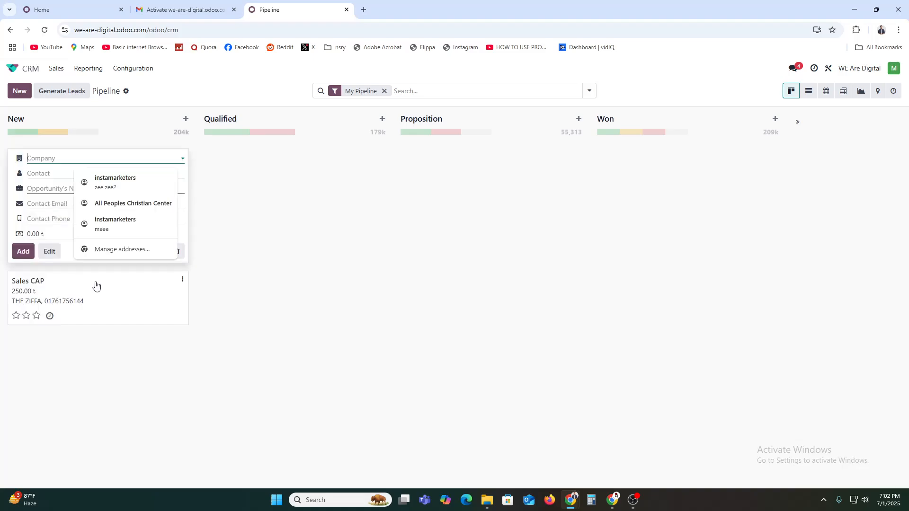
pyautogui.click(267, 279)
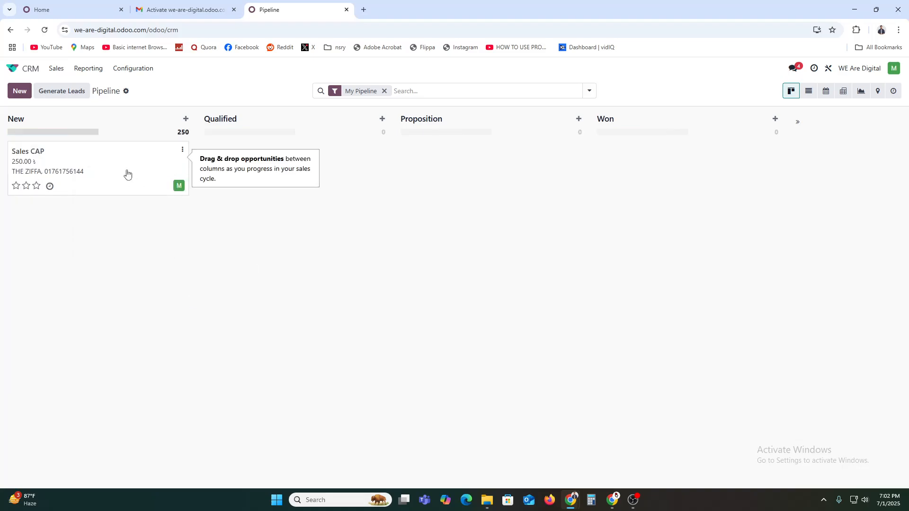
pyautogui.moveTo(165, 166); pyautogui.dragTo(278, 182)
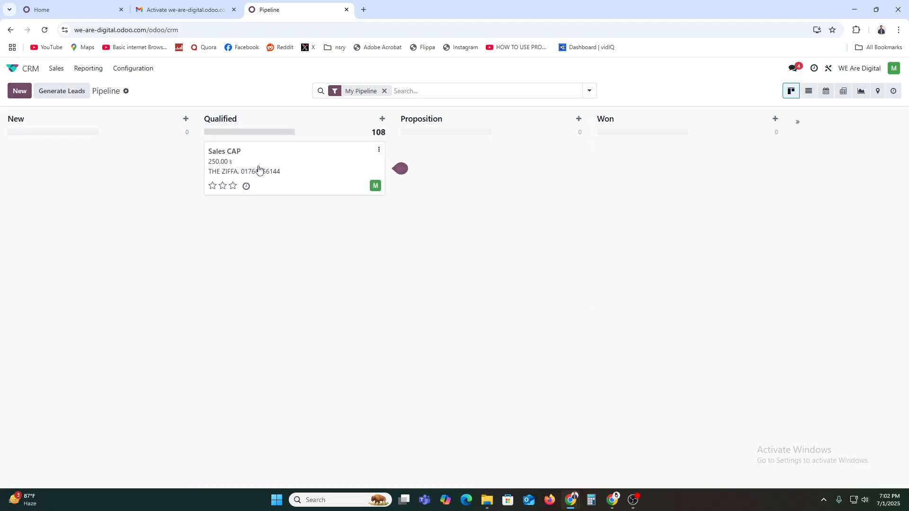
pyautogui.moveTo(357, 171); pyautogui.dragTo(412, 183)
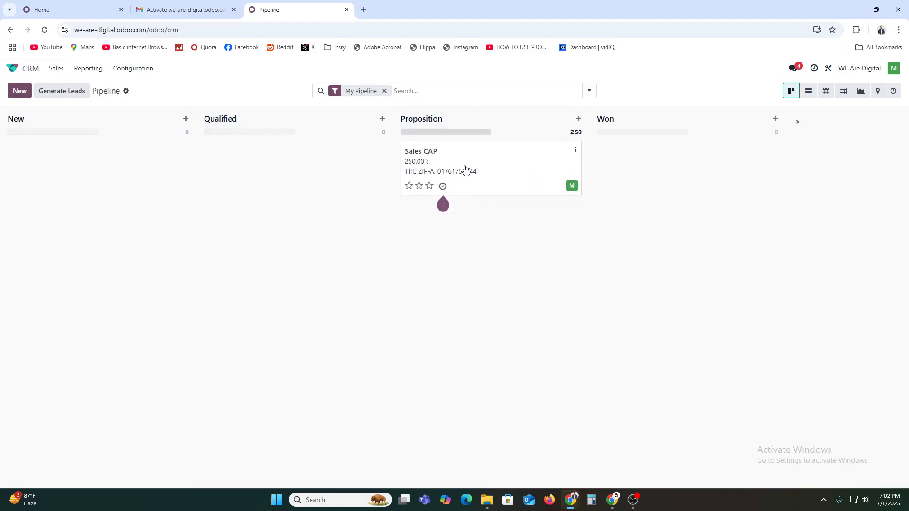
pyautogui.moveTo(465, 169); pyautogui.dragTo(641, 187)
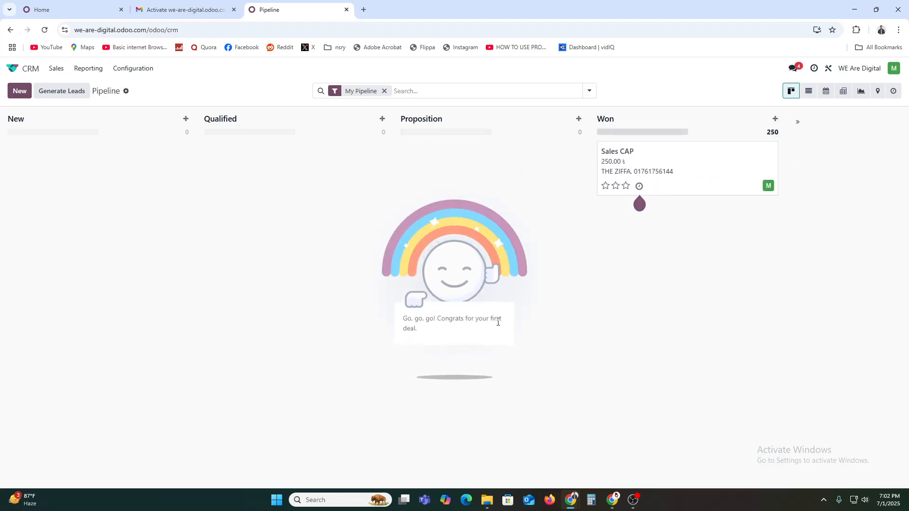
pyautogui.click(639, 186)
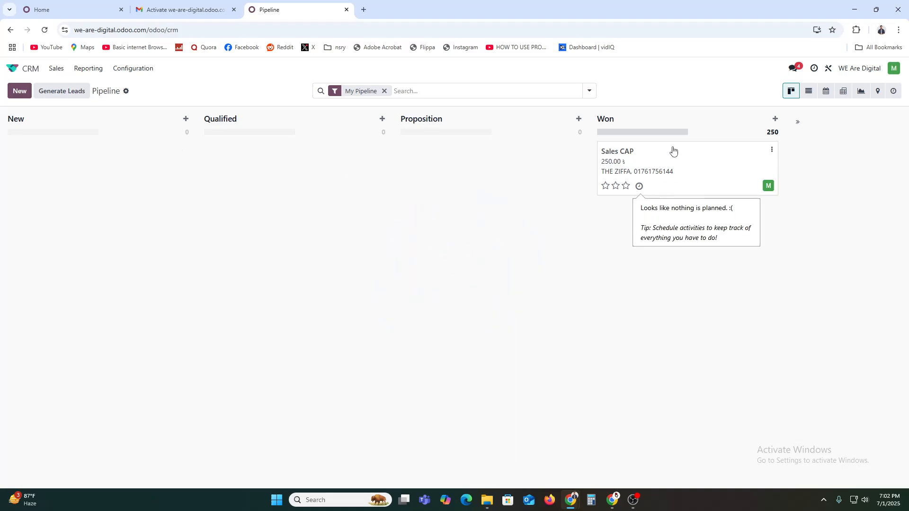
pyautogui.moveTo(662, 150); pyautogui.dragTo(159, 136)
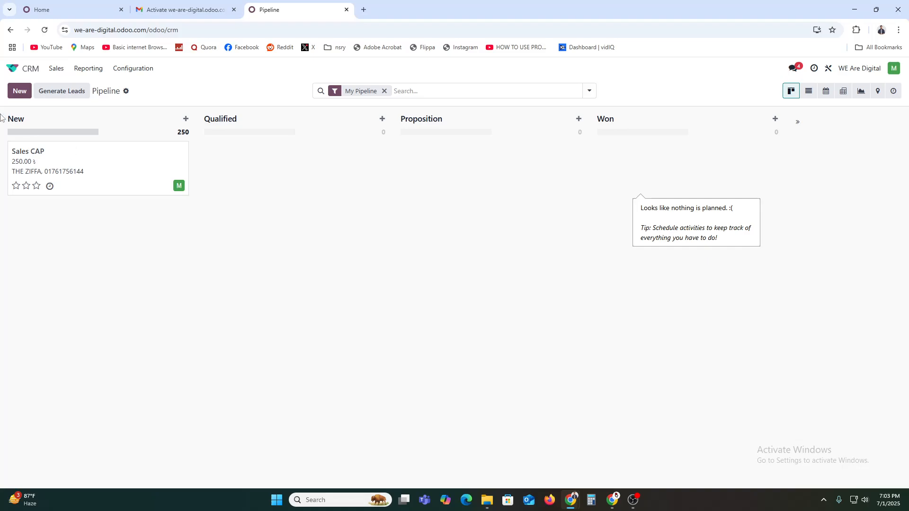
pyautogui.click(21, 92)
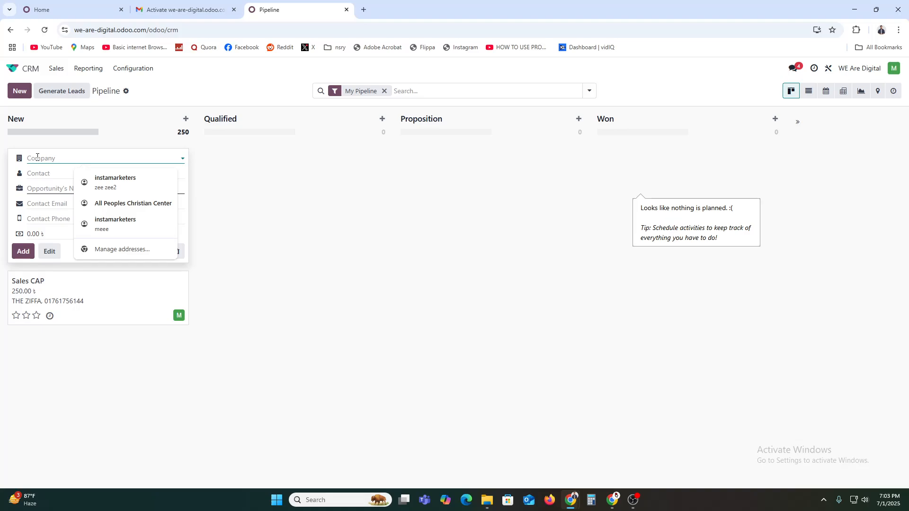
# Step: Dismiss the empty quick-create card and open the Sales CAP opportunity record
pyautogui.press('Escape')
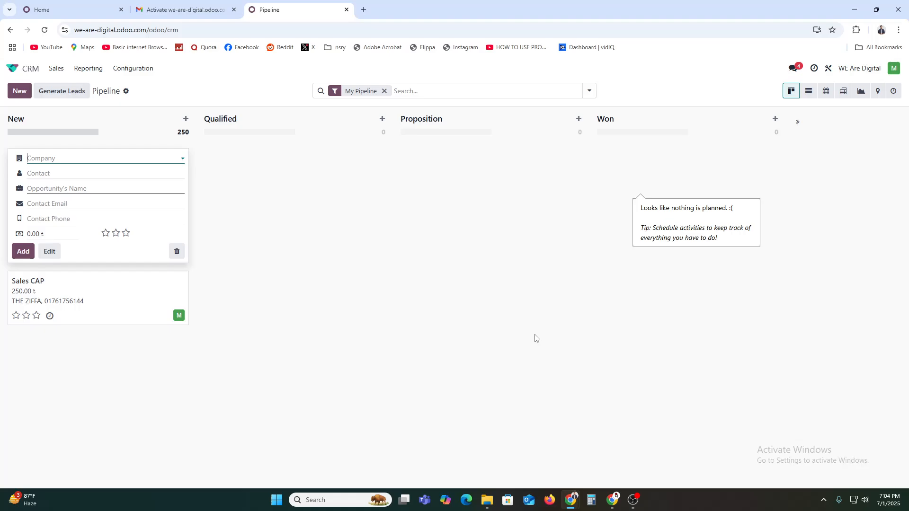
pyautogui.click(326, 303)
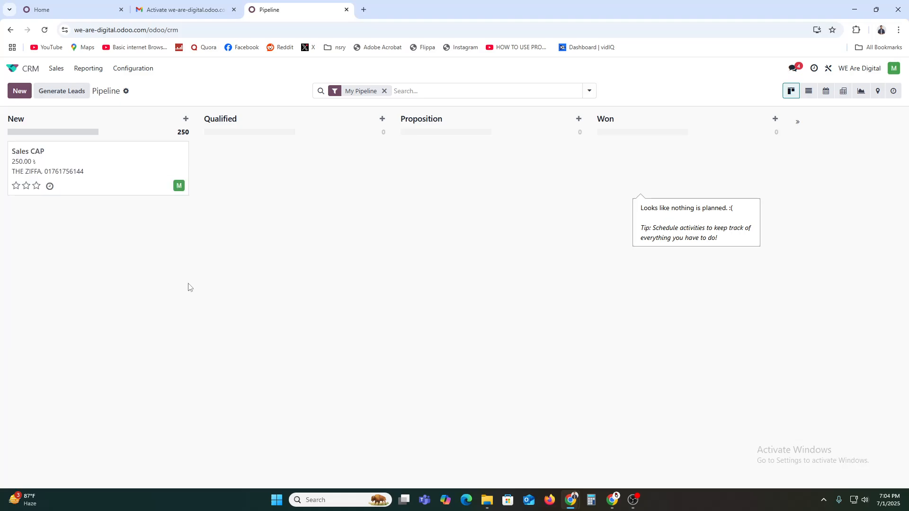
pyautogui.click(116, 169)
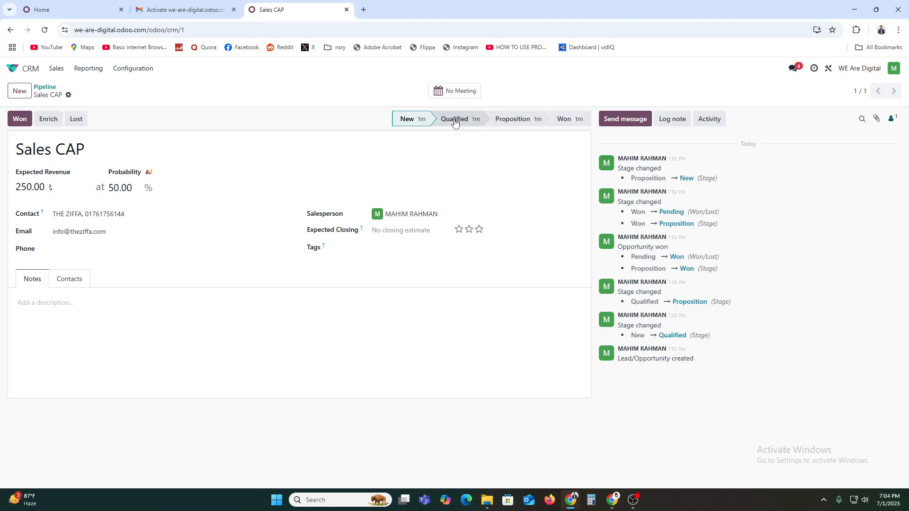
# Step: Schedule a To-Do activity on Sales CAP due July 2, 2025, and save it
pyautogui.click(713, 120)
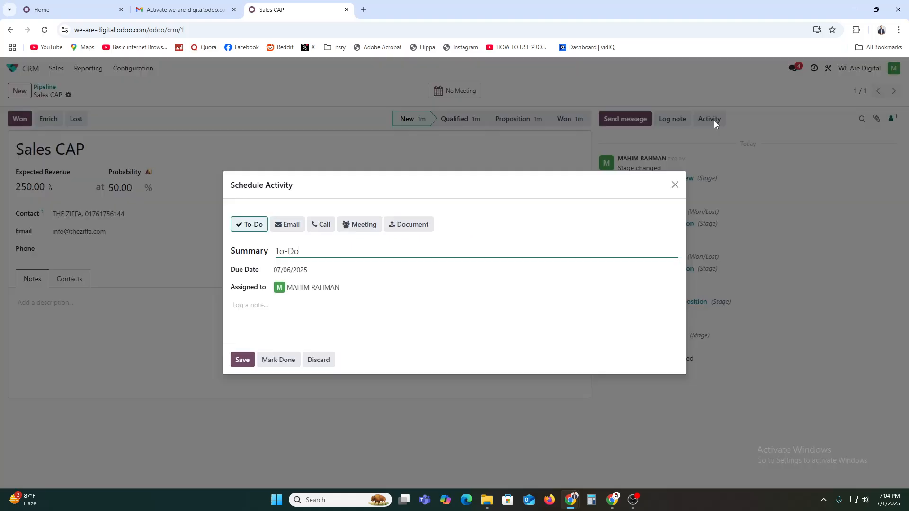
pyautogui.click(676, 185)
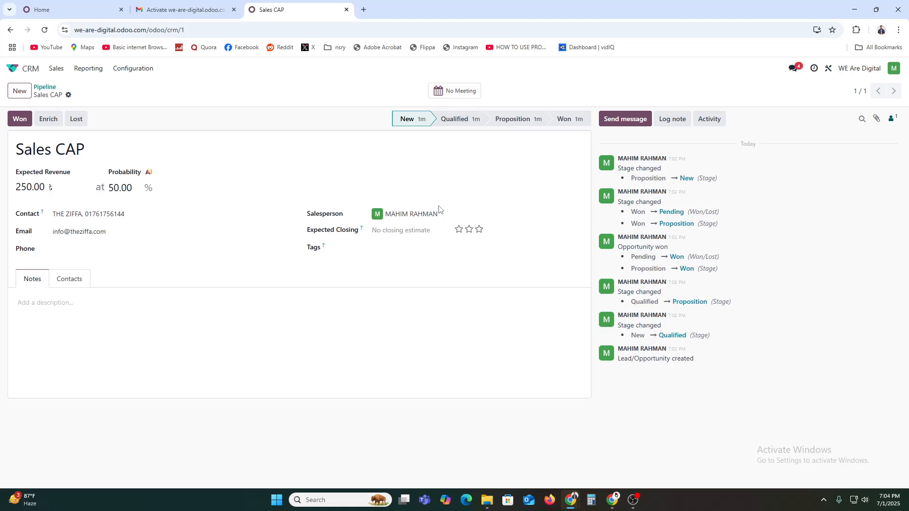
pyautogui.click(709, 122)
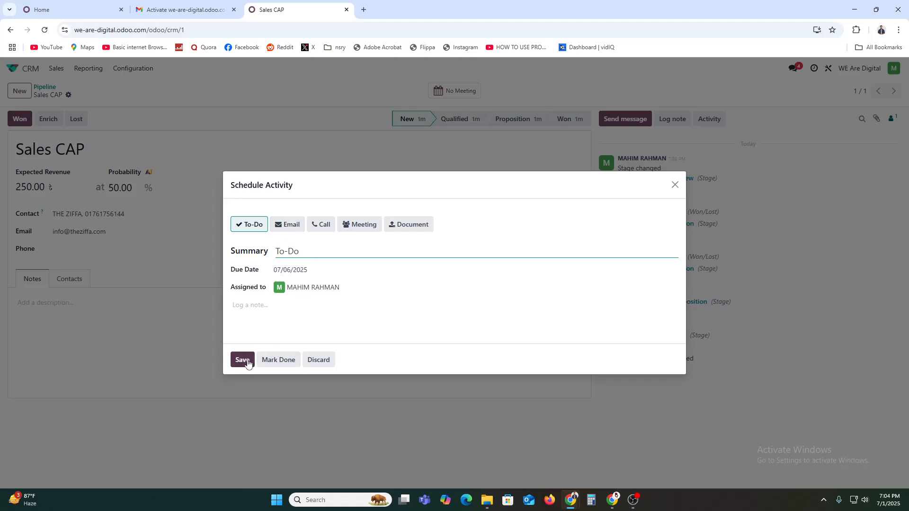
pyautogui.click(308, 269)
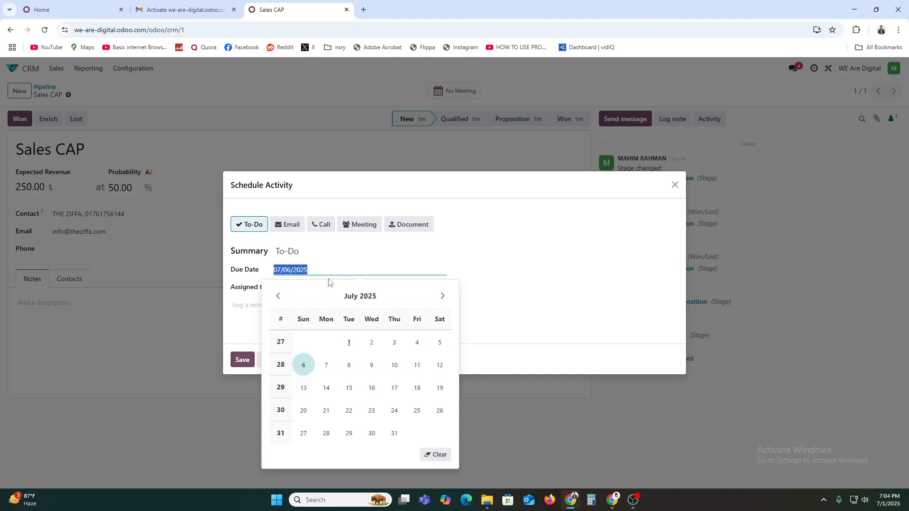
pyautogui.click(371, 343)
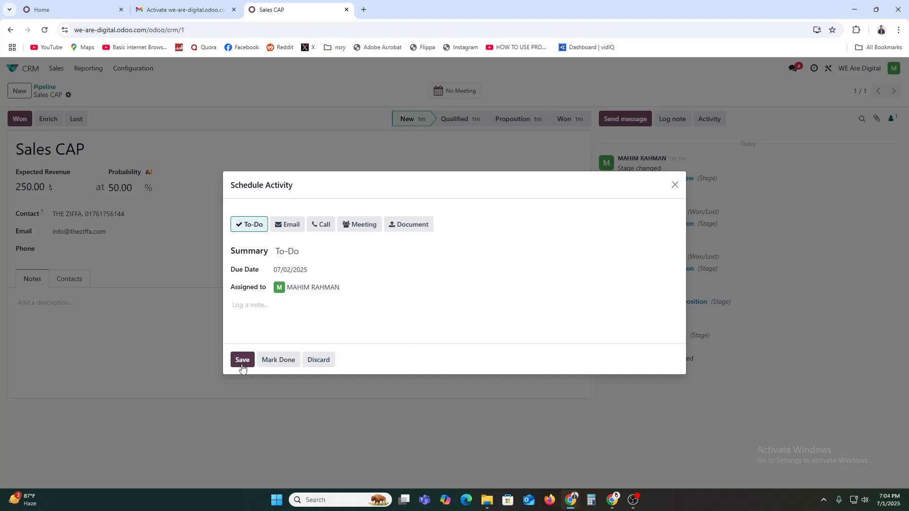
pyautogui.click(248, 305)
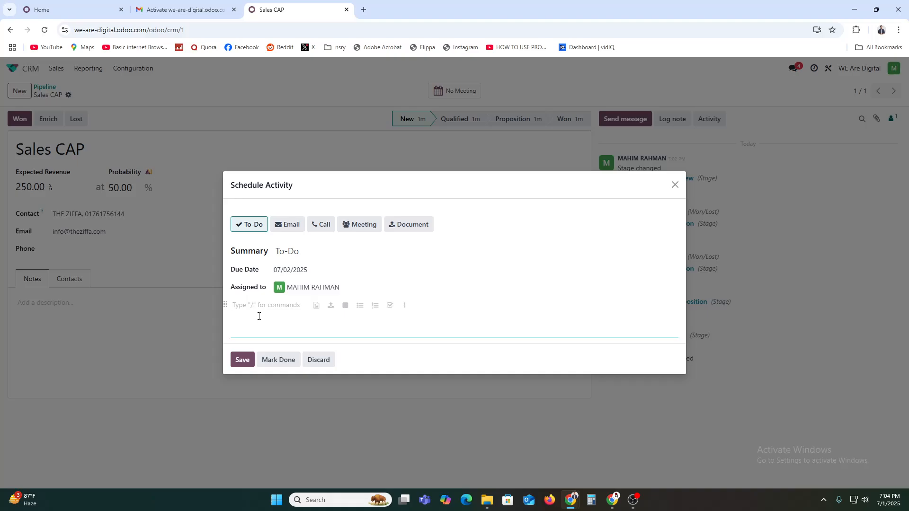
pyautogui.click(244, 363)
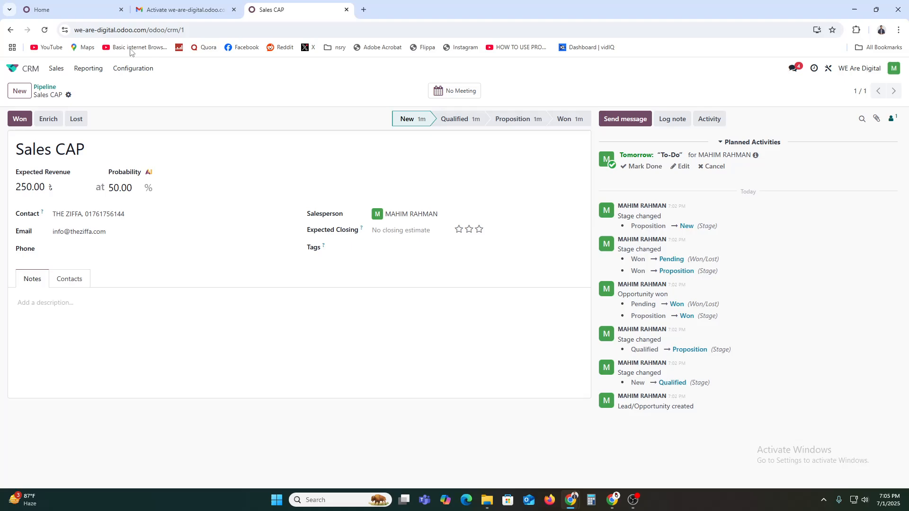
# Step: Reopen CRM and view the pipeline as List, Calendar, Pivot and Graph, then return to Kanban
pyautogui.click(30, 68)
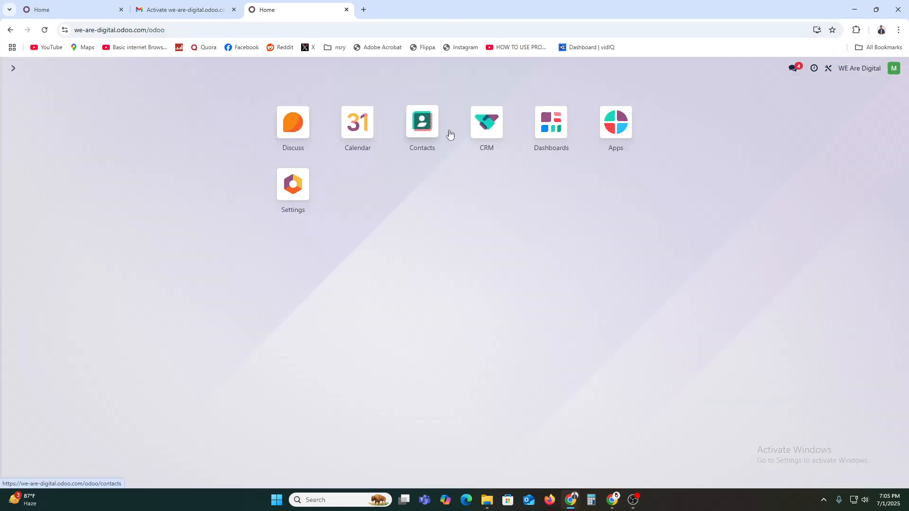
pyautogui.click(486, 122)
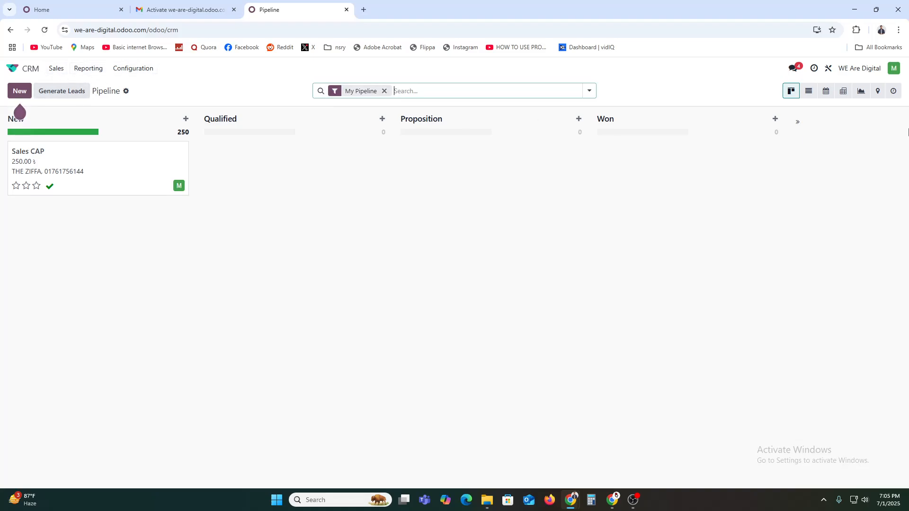
pyautogui.click(807, 92)
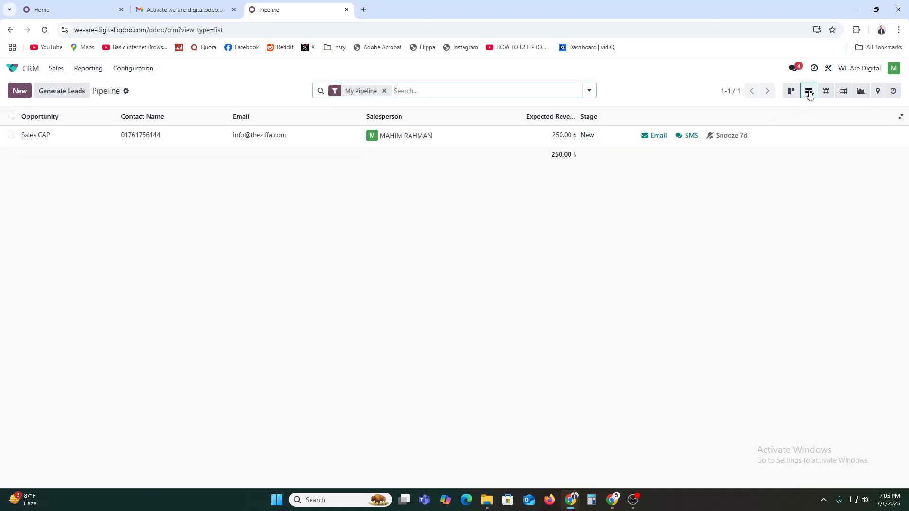
pyautogui.click(826, 91)
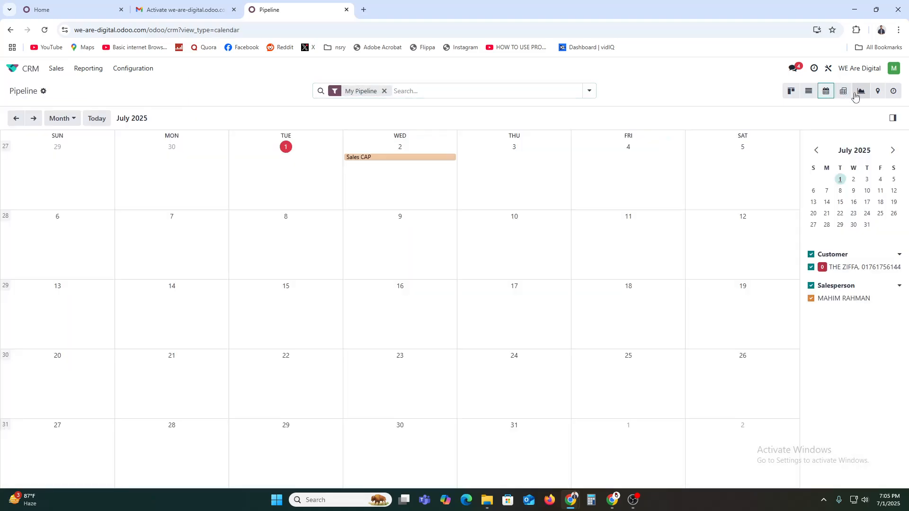
pyautogui.click(844, 94)
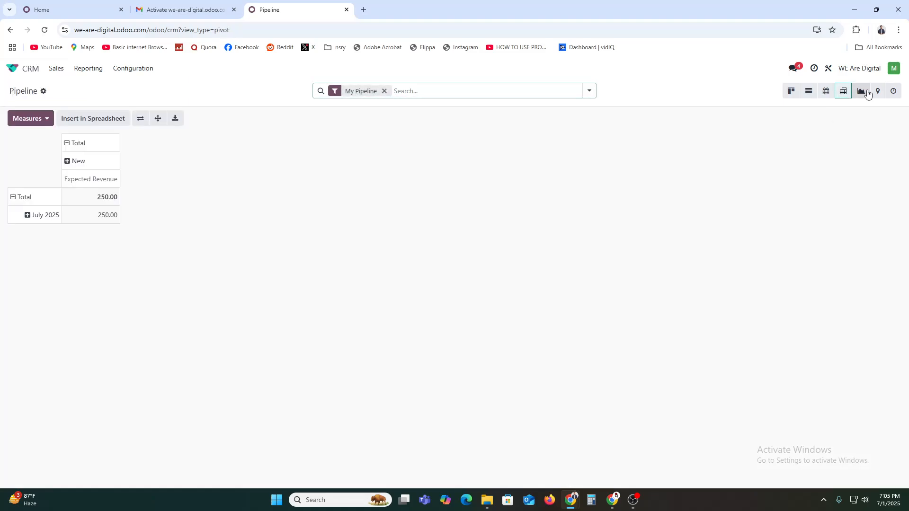
pyautogui.click(861, 91)
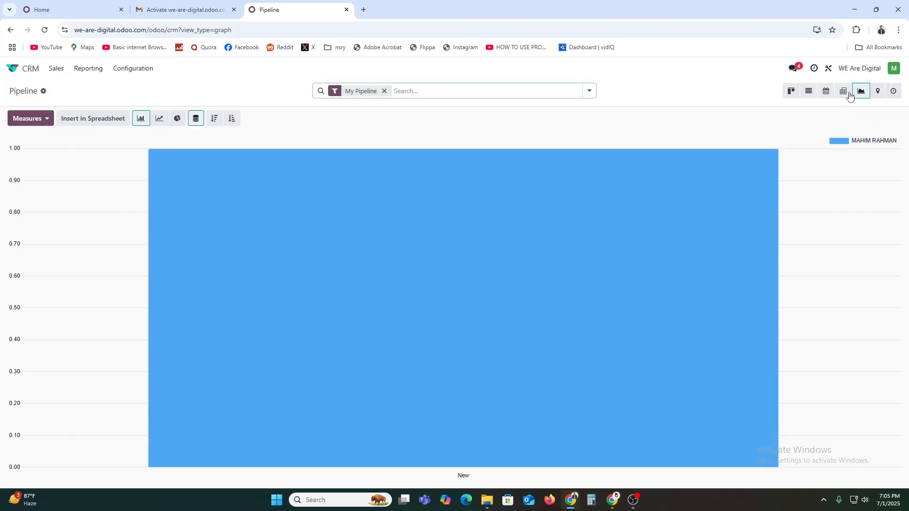
pyautogui.click(791, 92)
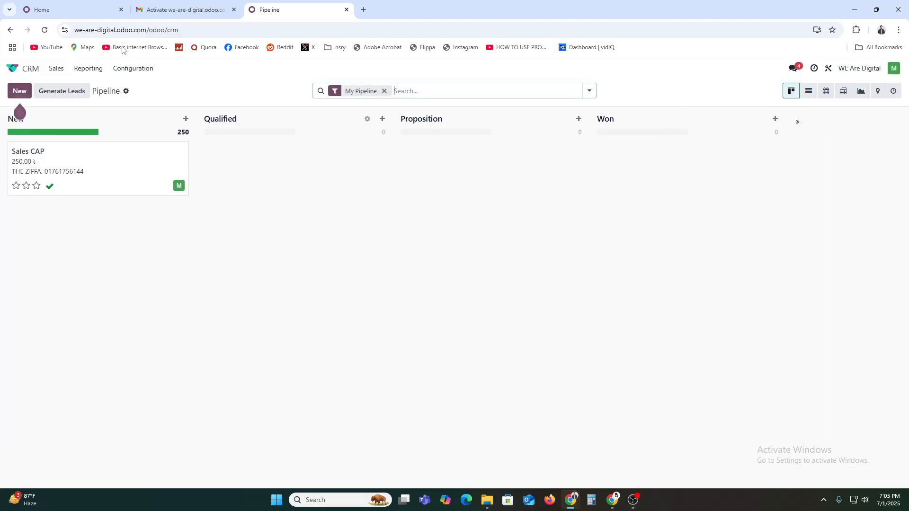
# Step: Check the Reporting menu, dismiss the Odoo Studio offer, then reveal the gear menu's Spreadsheet option
pyautogui.click(88, 68)
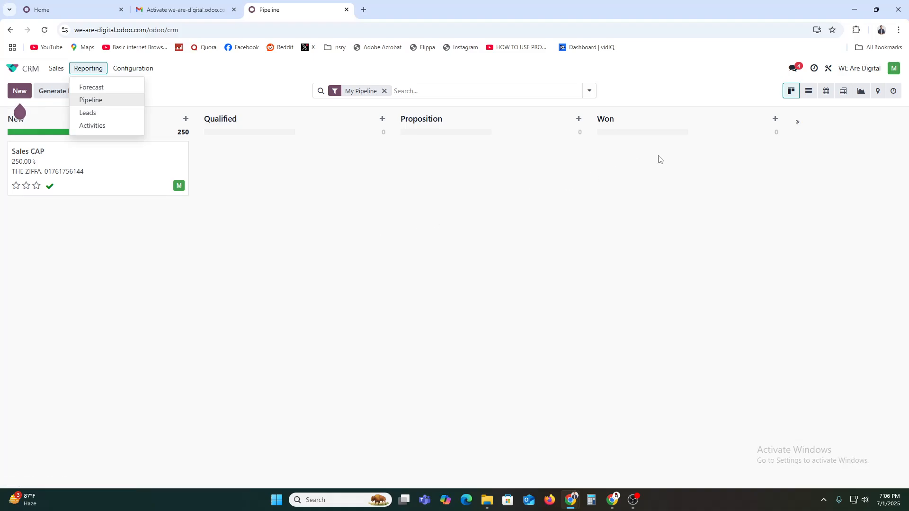
pyautogui.click(743, 221)
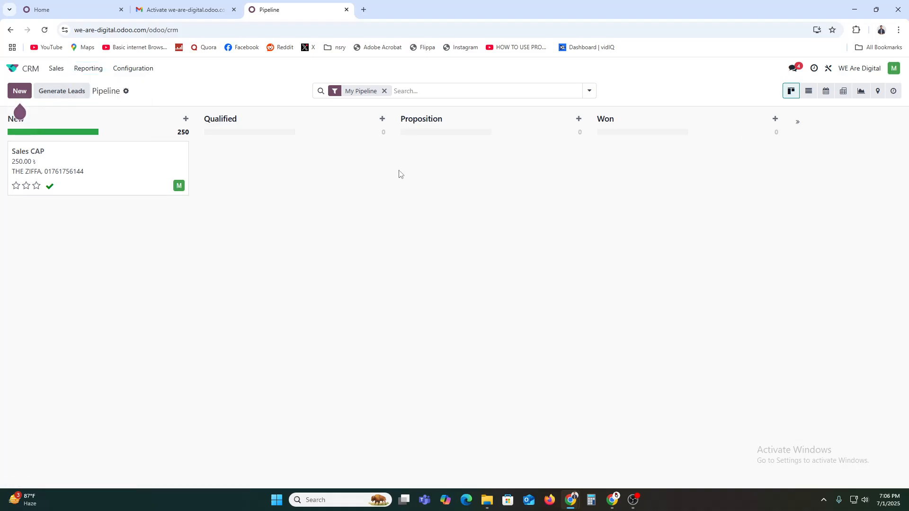
pyautogui.click(829, 70)
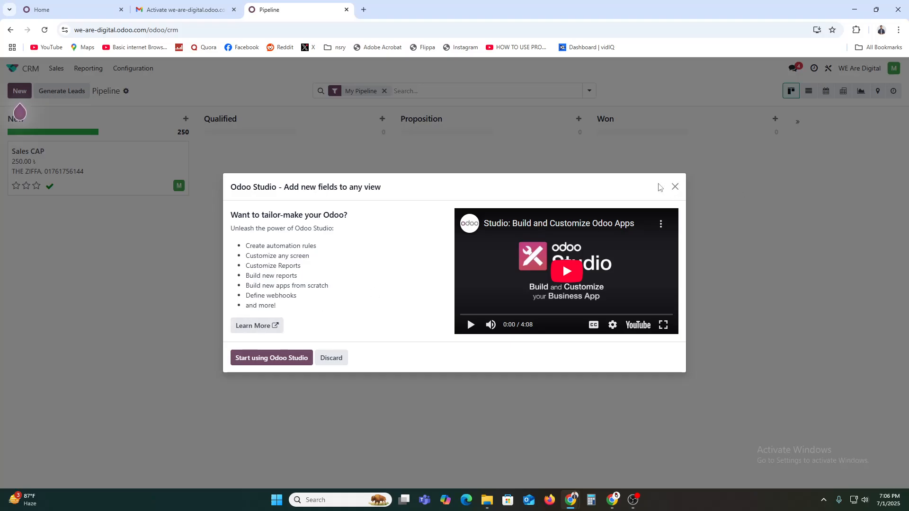
pyautogui.click(675, 187)
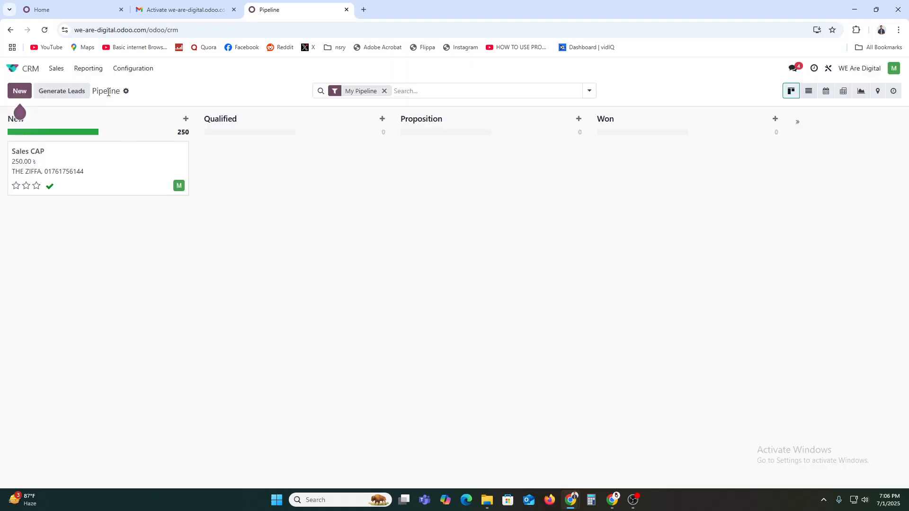
pyautogui.click(126, 92)
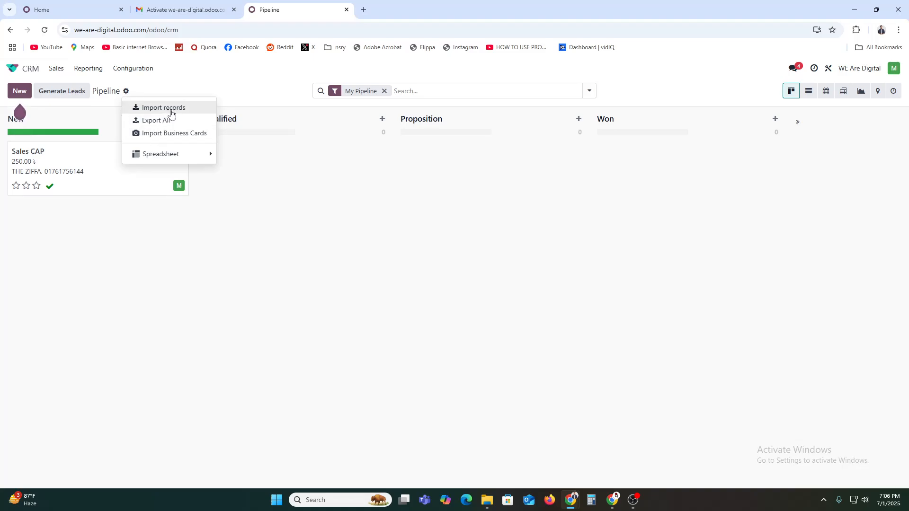
pyautogui.moveTo(178, 157)
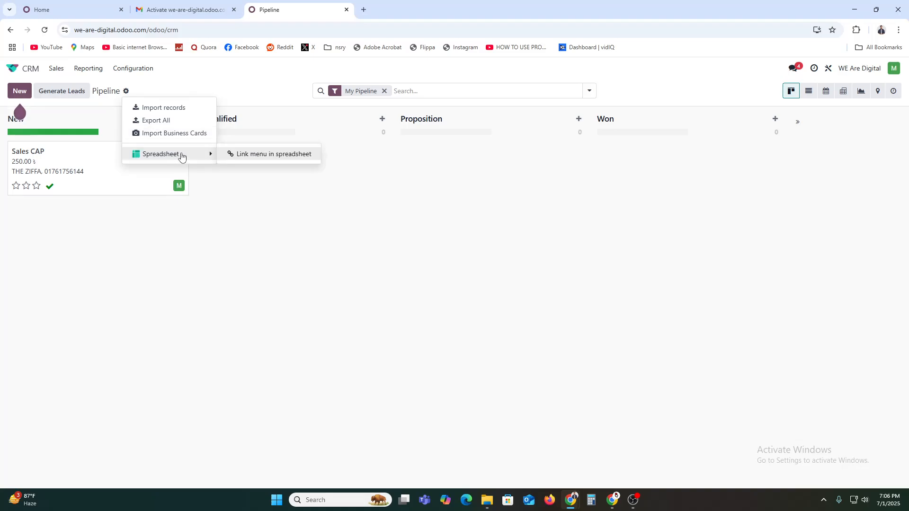